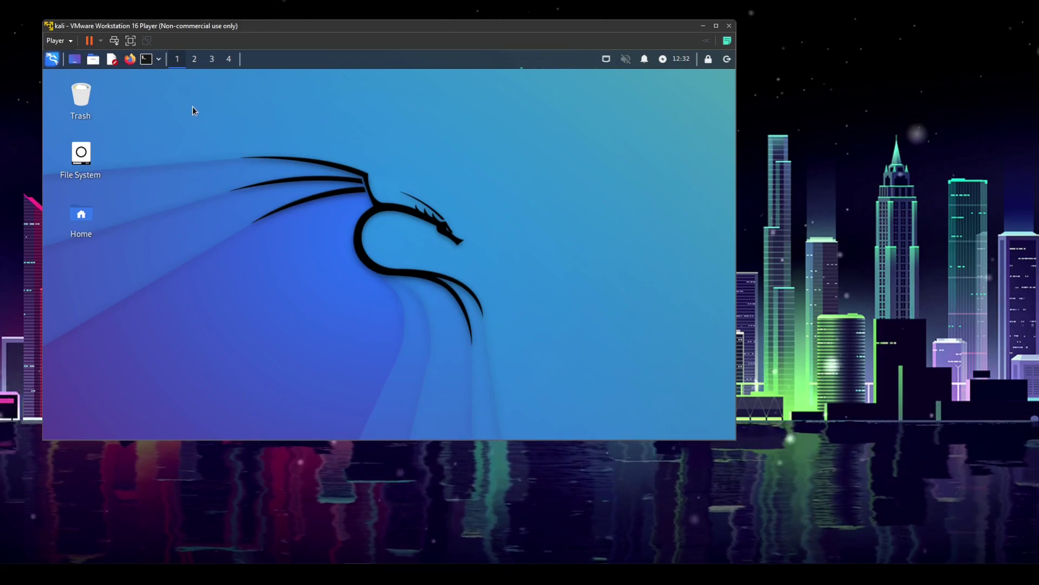
Open QTerminal and refresh the package lists with sudo apt update, entering the account password
left_click(145, 60)
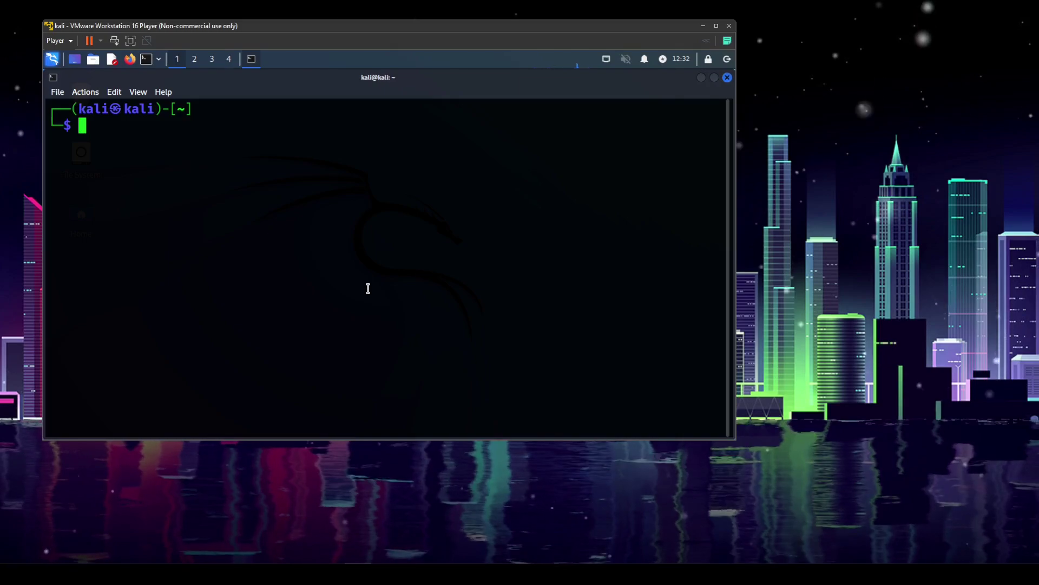
type("sudo ")
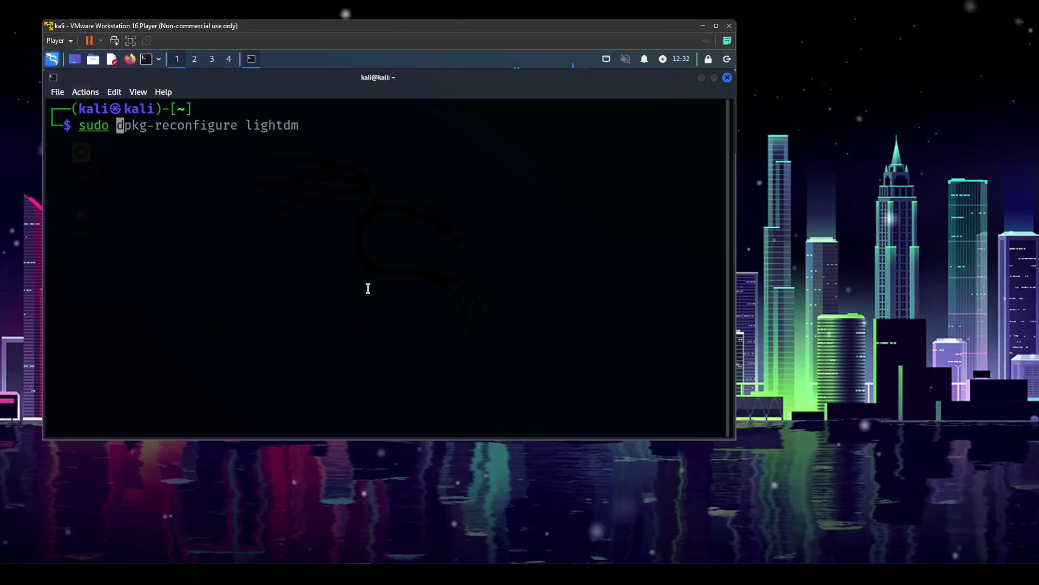
type("apt upda")
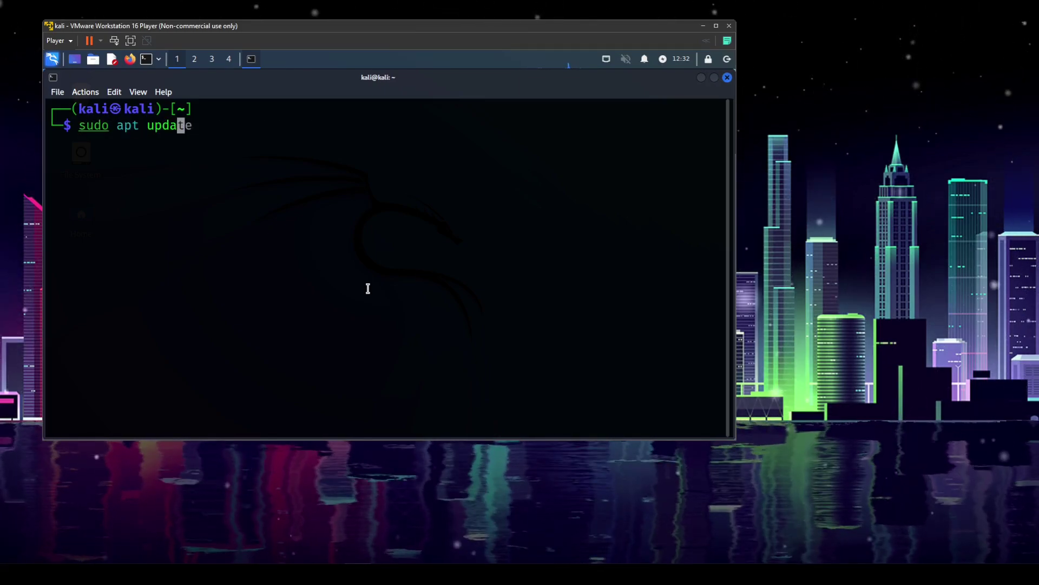
type("te")
key("Return")
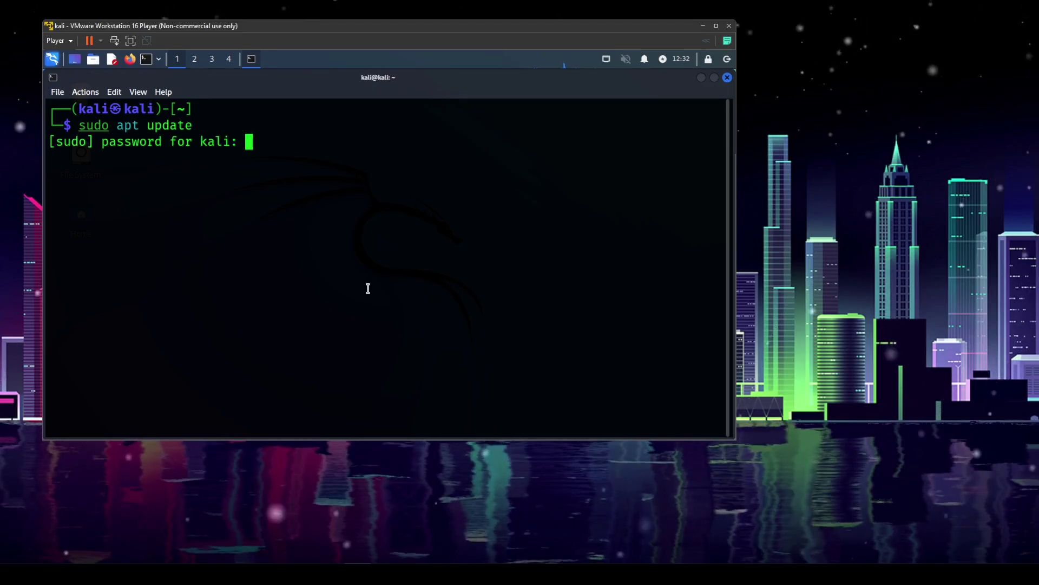
type("kali")
key("Return")
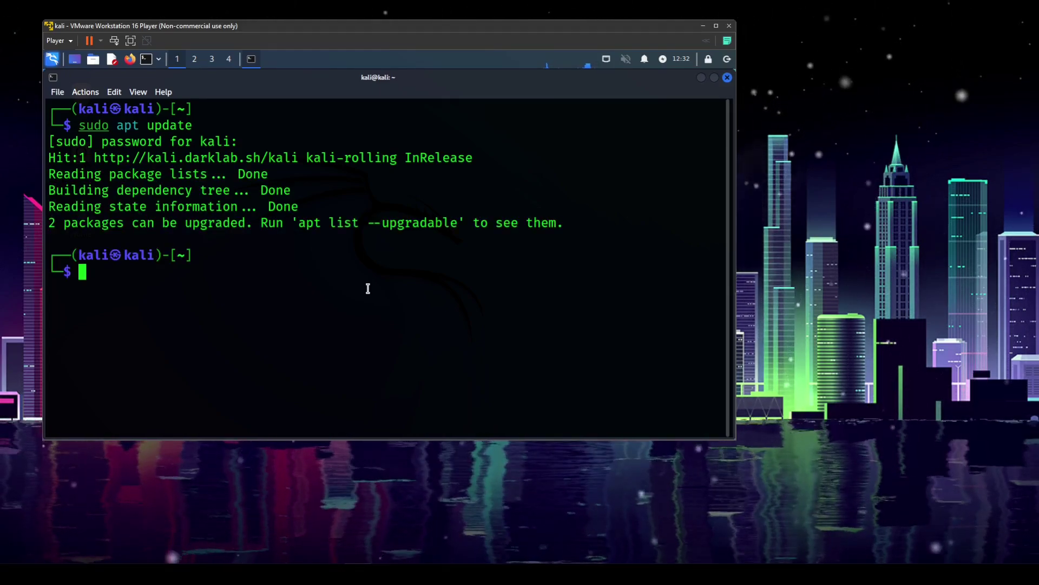
Run sudo apt upgrade, which keeps back qterminal and qtermwidget5-data
key("Up")
key("Right")
key("Right")
key("Right")
key("Right")
key("Right")
key("Right")
key("Right")
key("Right")
key("Right")
key("Right")
key("Right")
key("Delete")
key("Delete")
key("Delete")
key("Delete")
type("grade")
key("Return")
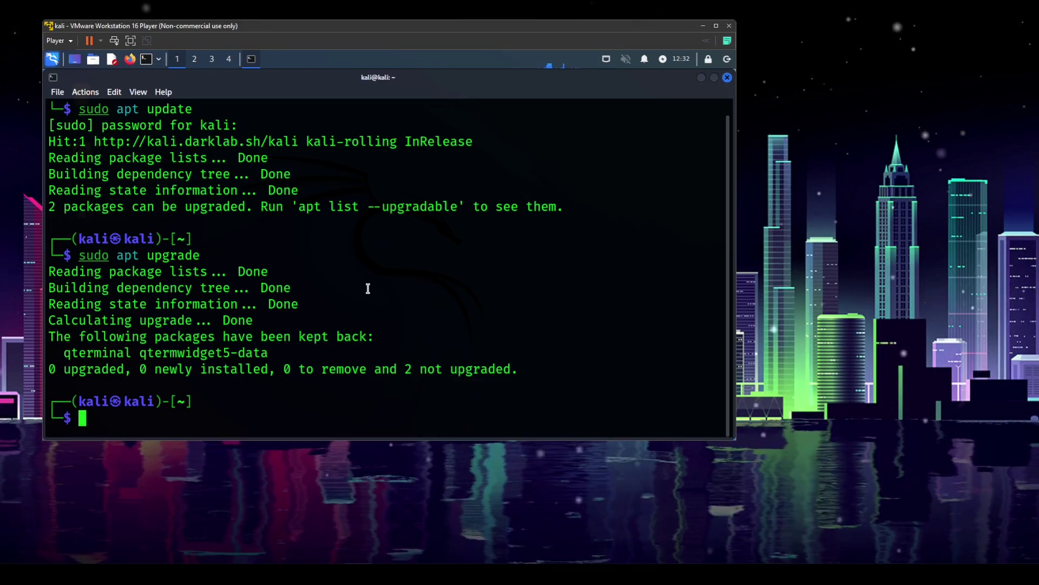
Run apt install -y kali-desktop-kde, which reports version 2023.1.1 is already the newest
type("apt install ")
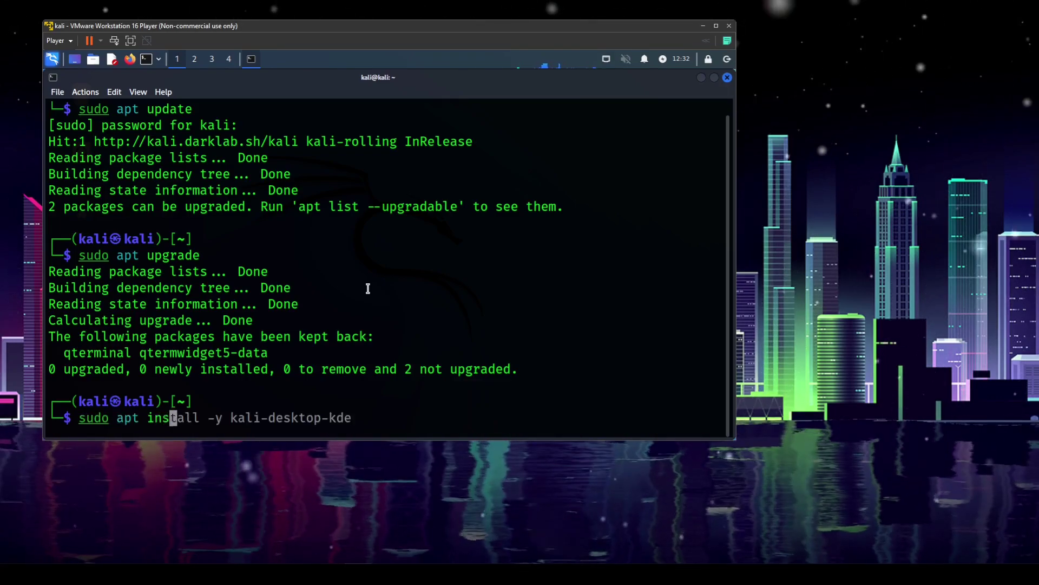
type("-y kali-desktop-")
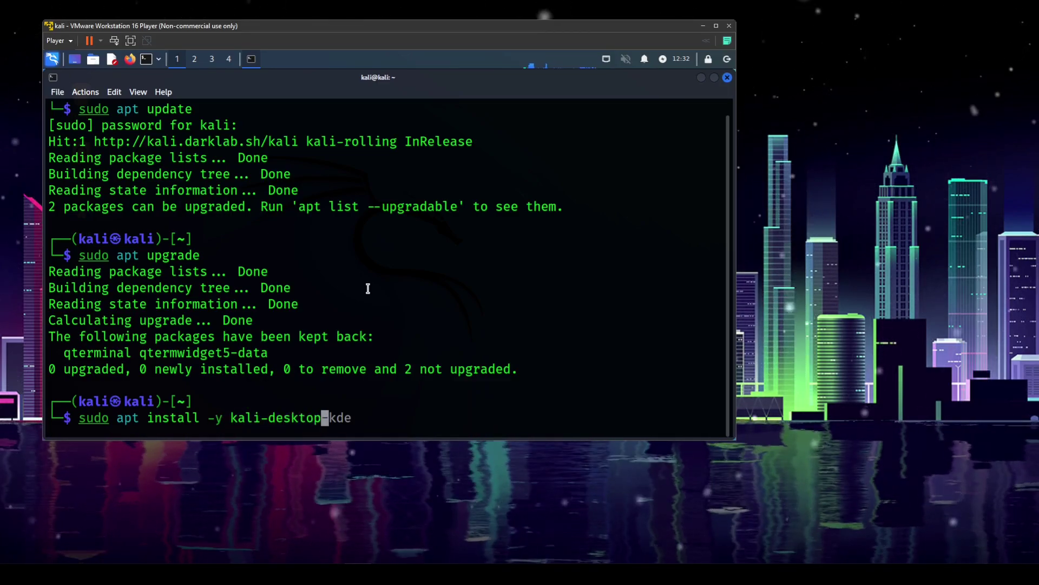
type("kde")
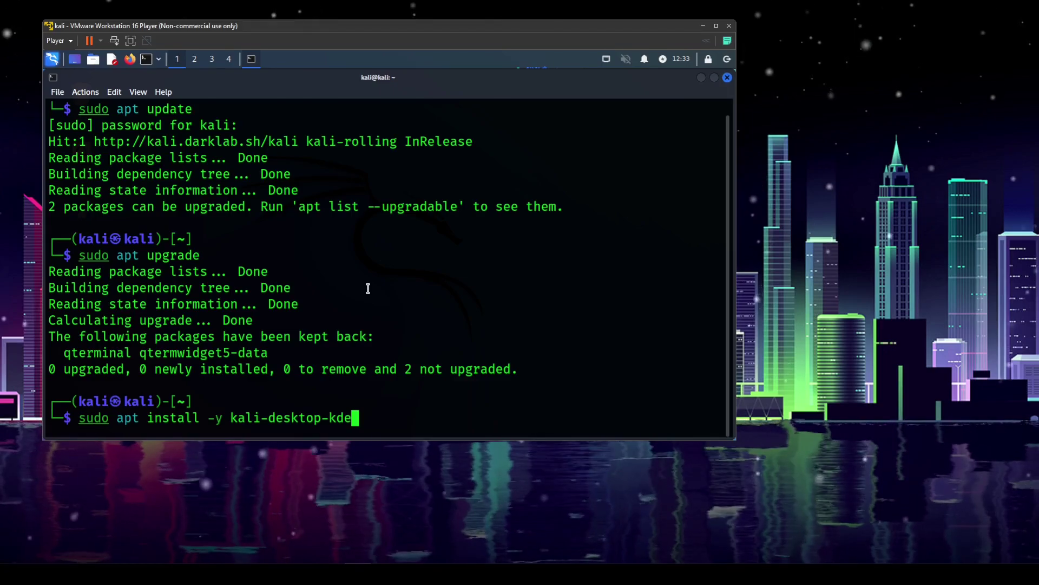
key("Return")
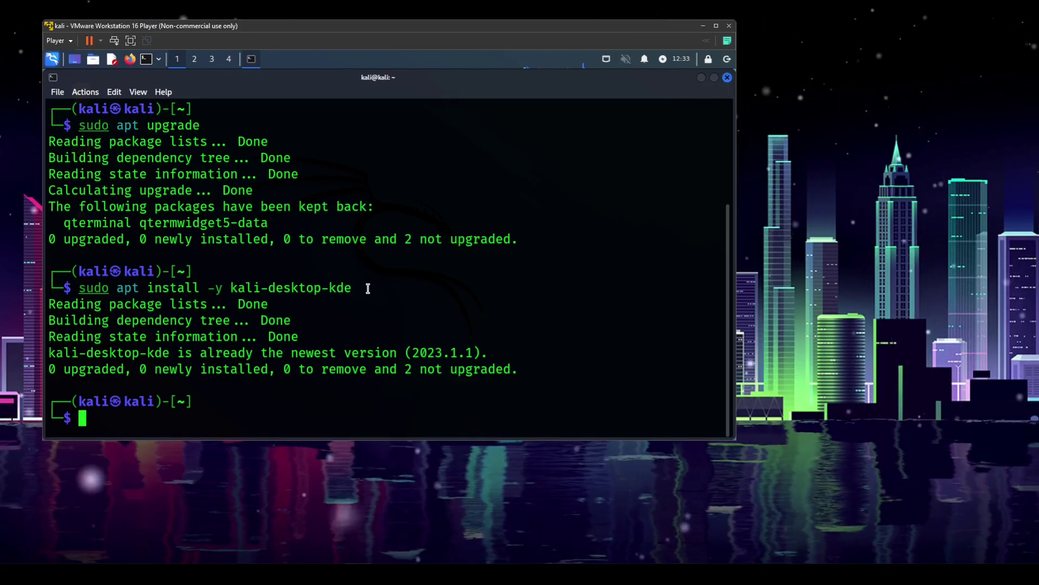
key("Up")
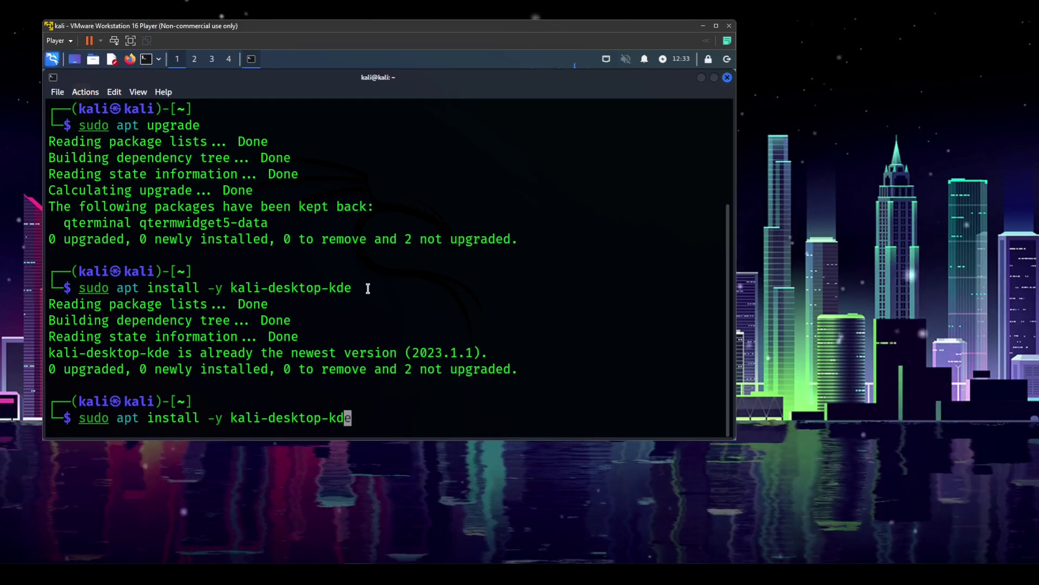
key("Left")
key("Left")
key("Left")
key("Left")
key("Left")
key("Left")
key("Left")
key("Left")
key("Left")
key("Left")
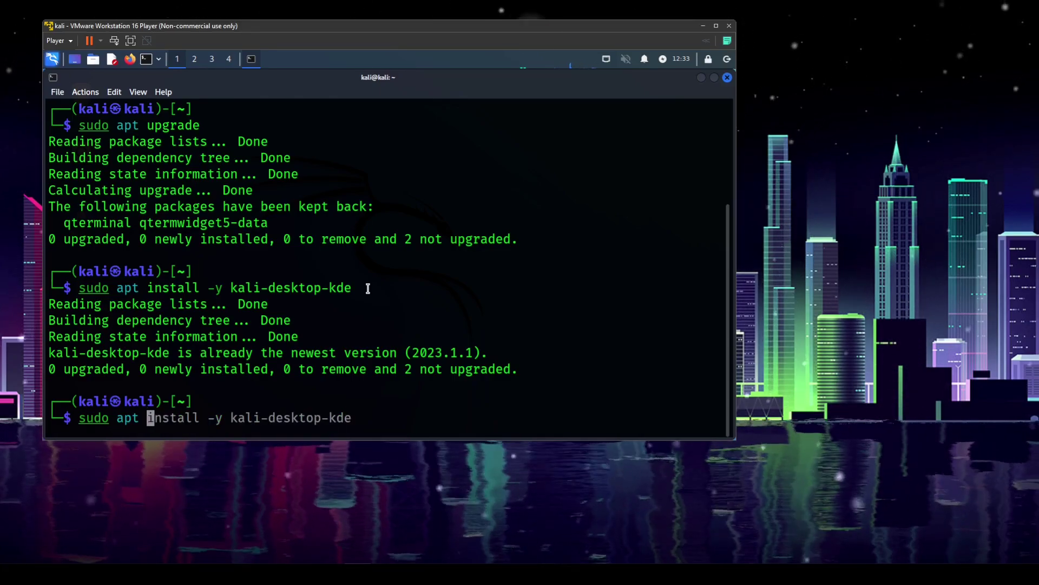
Run sudo apt purge --autoremove kali-desktop-kde and confirm removing the 29 packages
type("p")
key("Up")
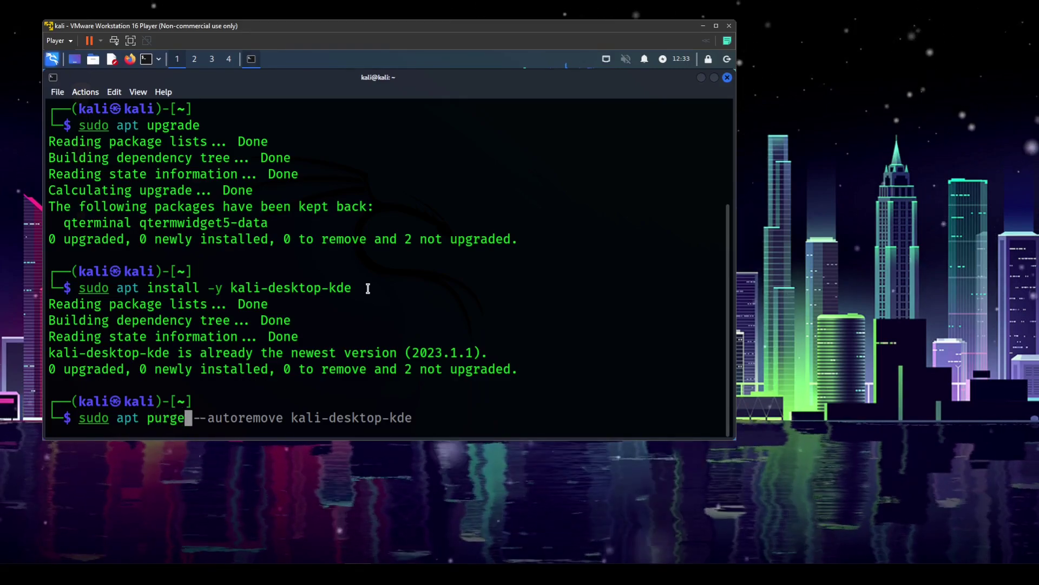
key("End")
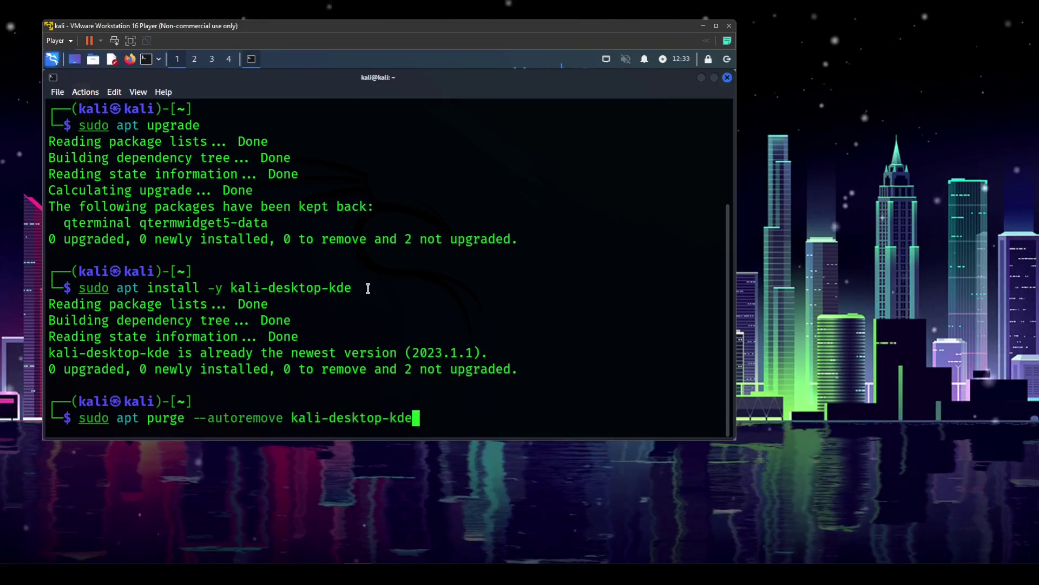
key("Return")
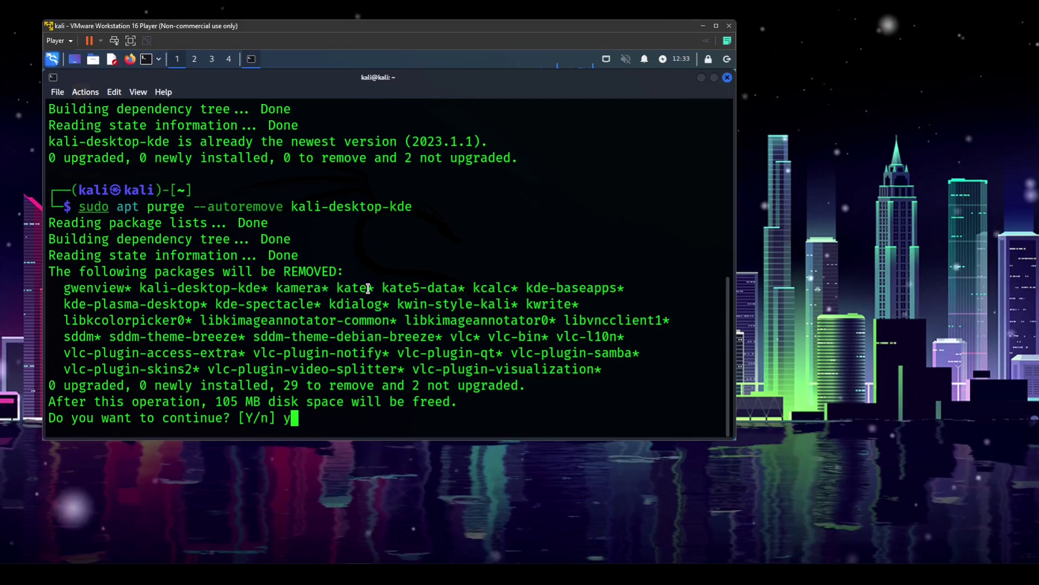
type("y")
key("Return")
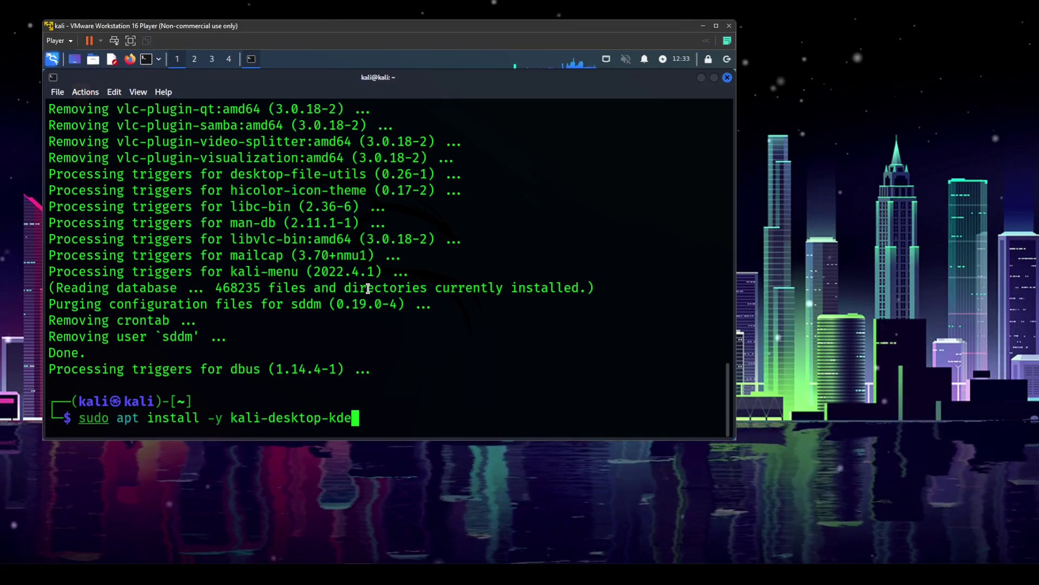
Run sudo apt install -y kali-desktop-kde again and acknowledge the sddm display-manager notice
key("Return")
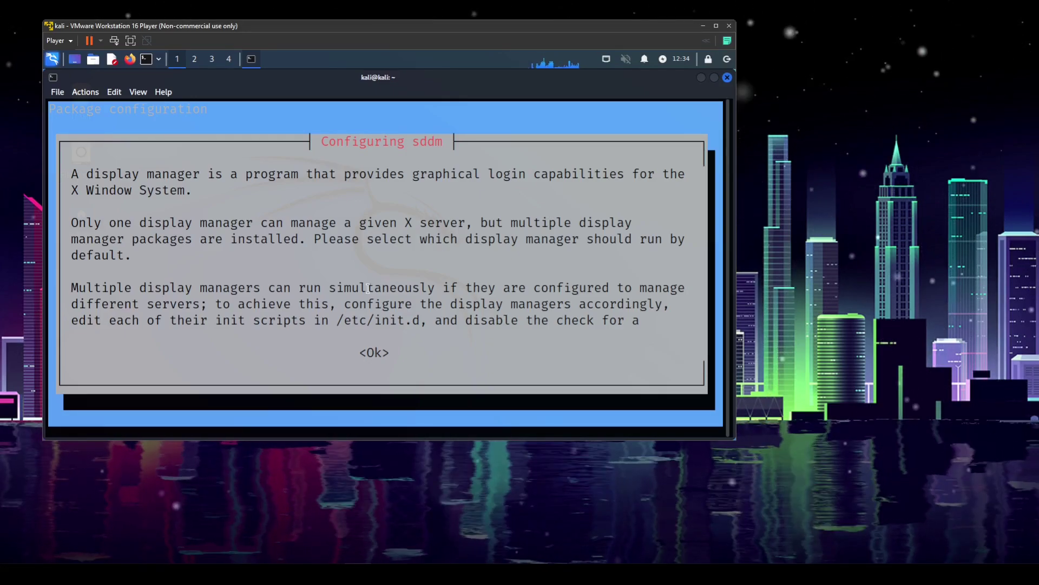
key("Tab")
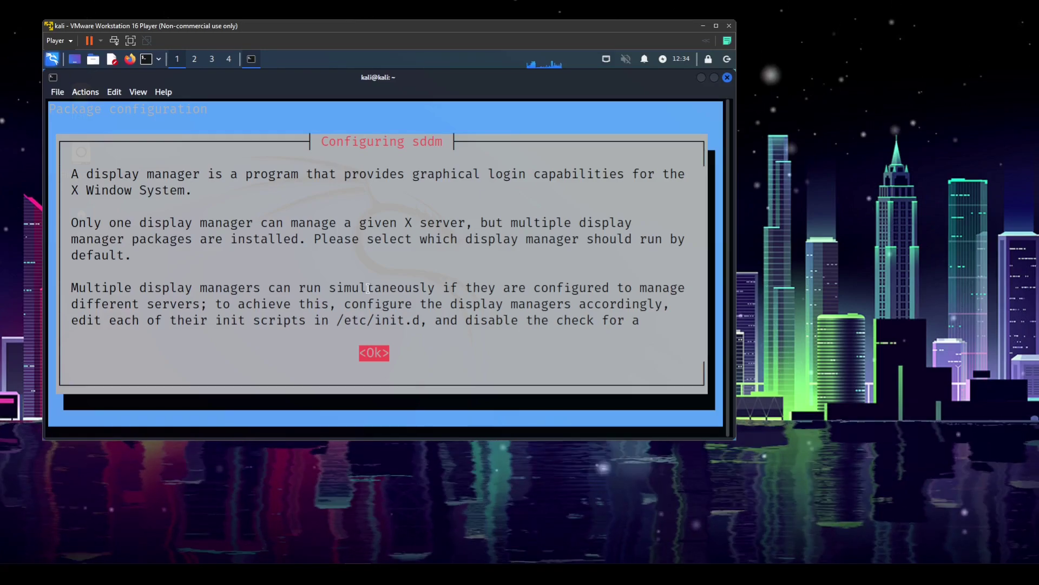
key("Return")
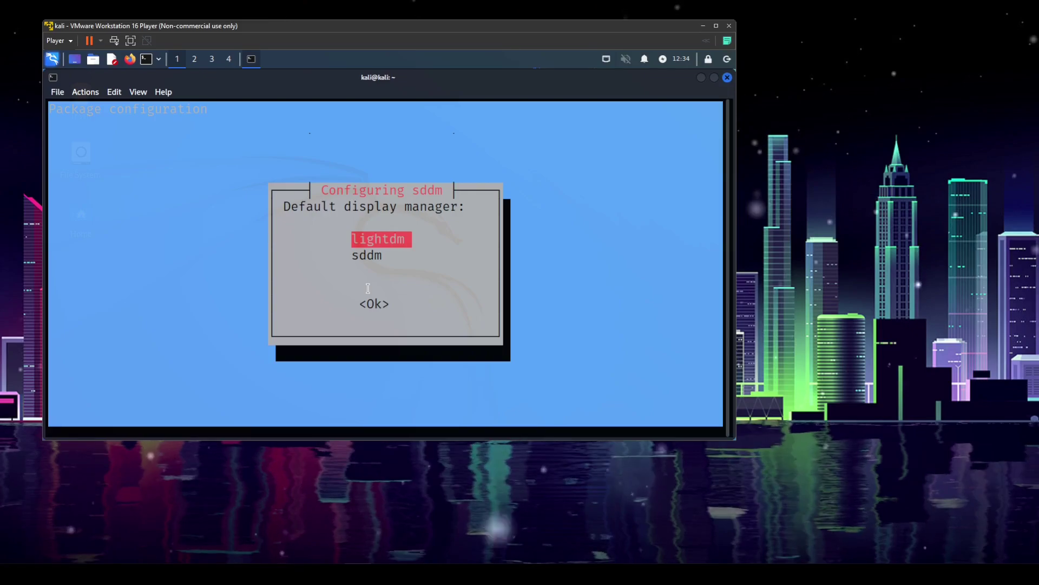
Pick sddm over lightdm as the default display manager so the kali-desktop-kde install completes
key("Down")
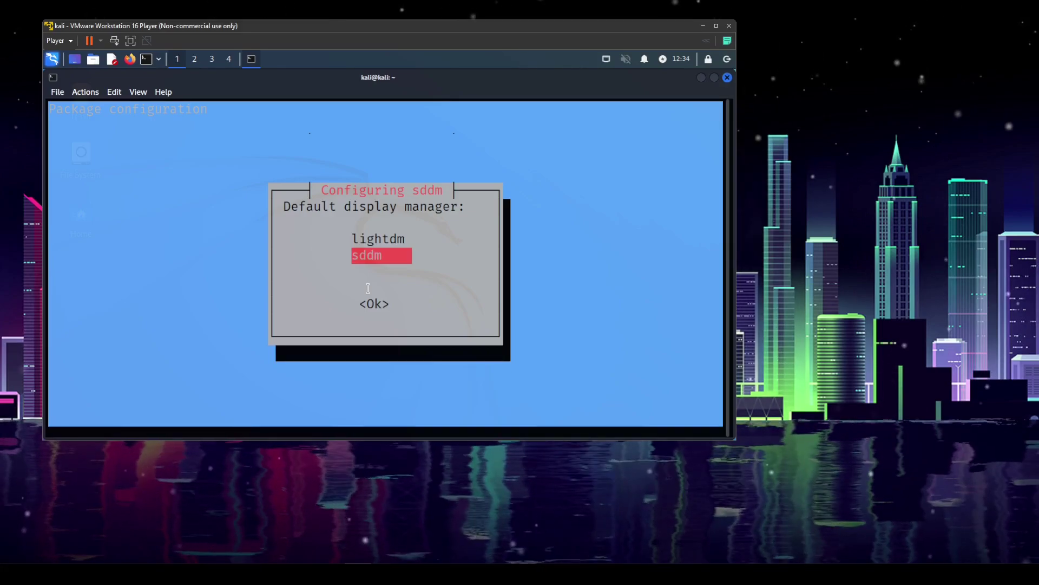
key("Return")
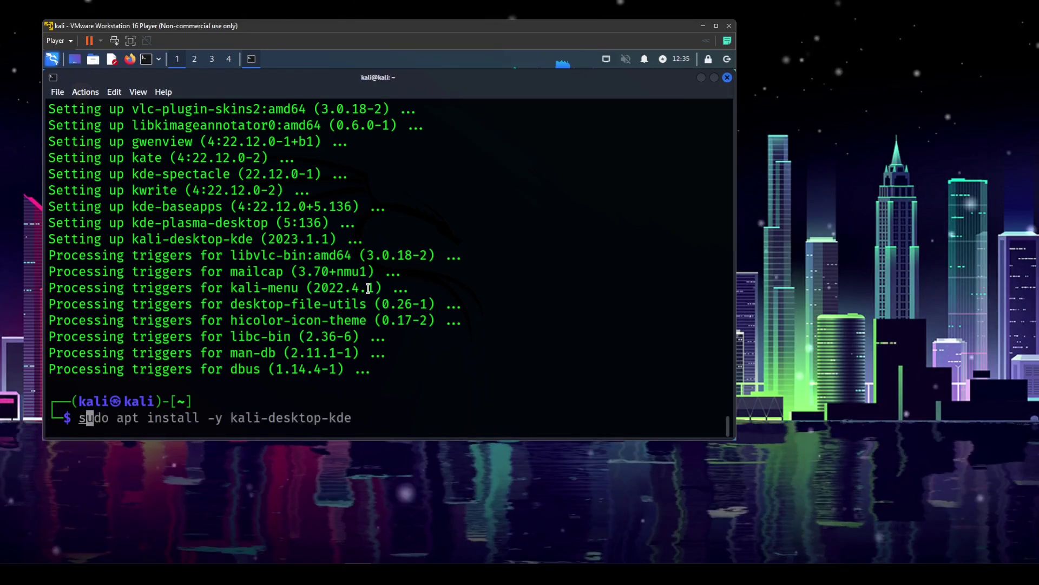
Run sudo update-alternatives --config x-session-manager and select option 1, /usr/bin/startplasma-x11
type("udo ud")
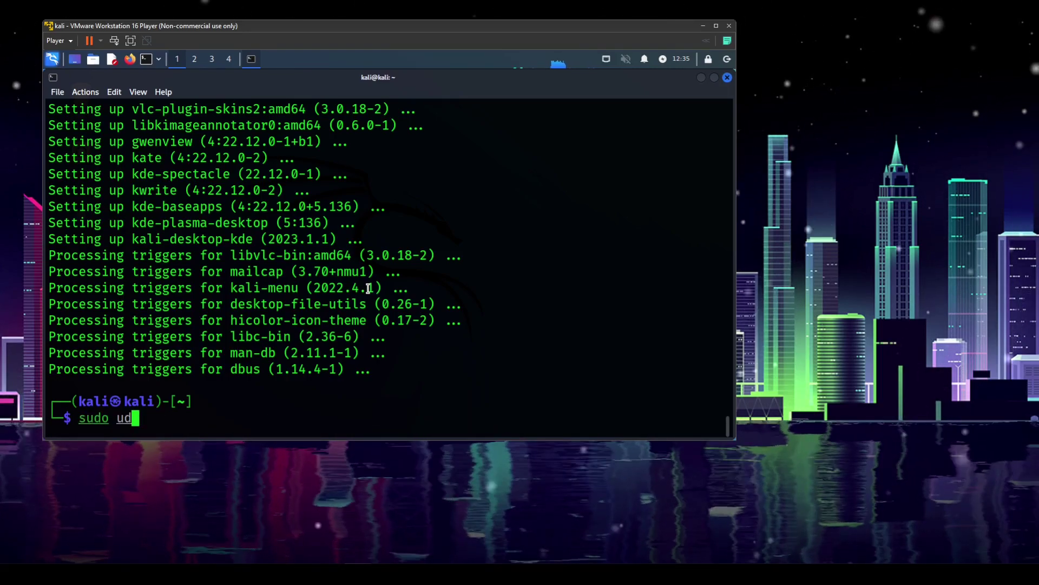
key("BackSpace")
type("pdate-alte")
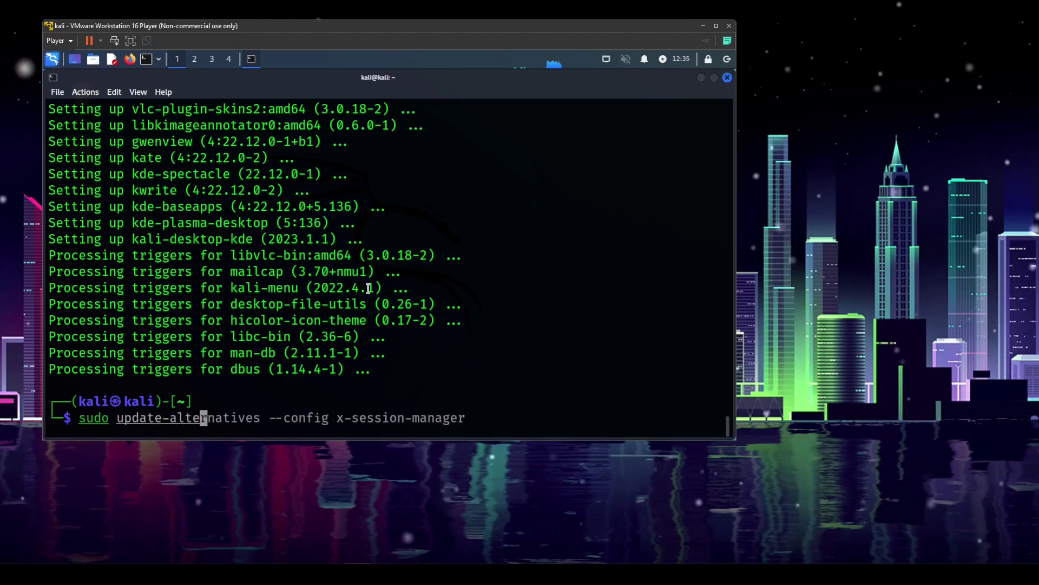
type("rnatives -")
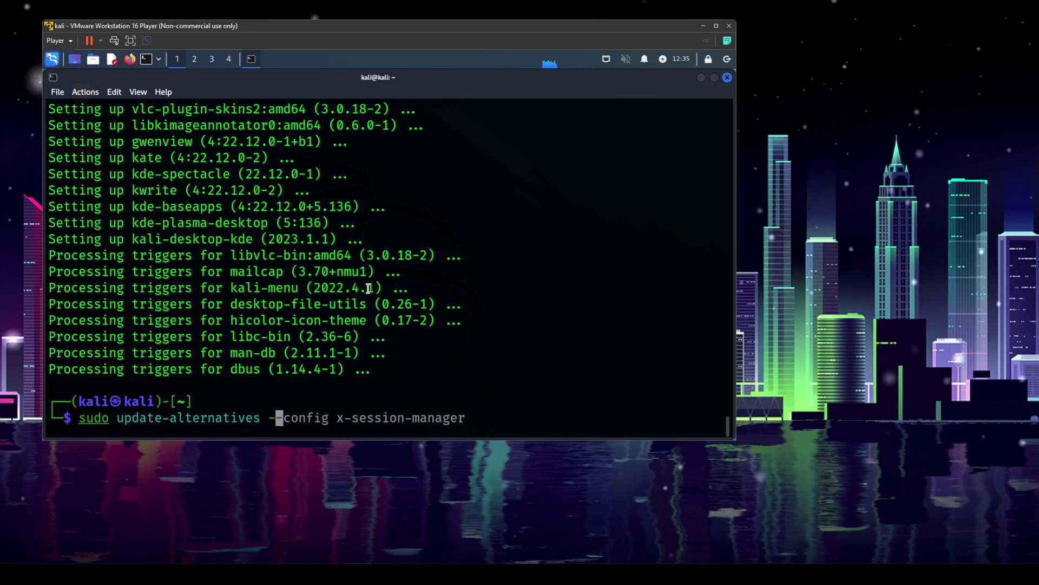
type("-config x-session-manager")
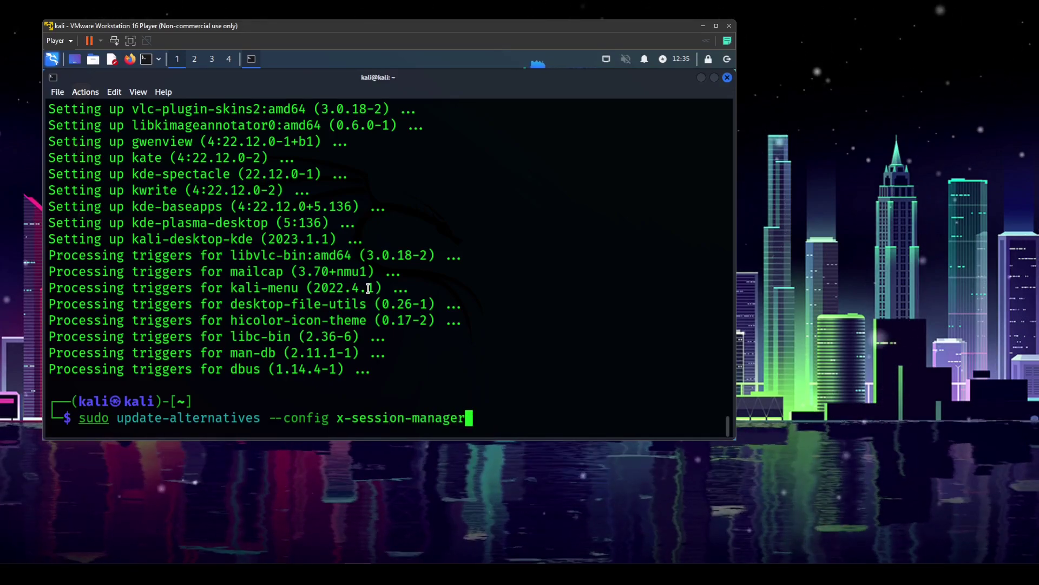
key("Return")
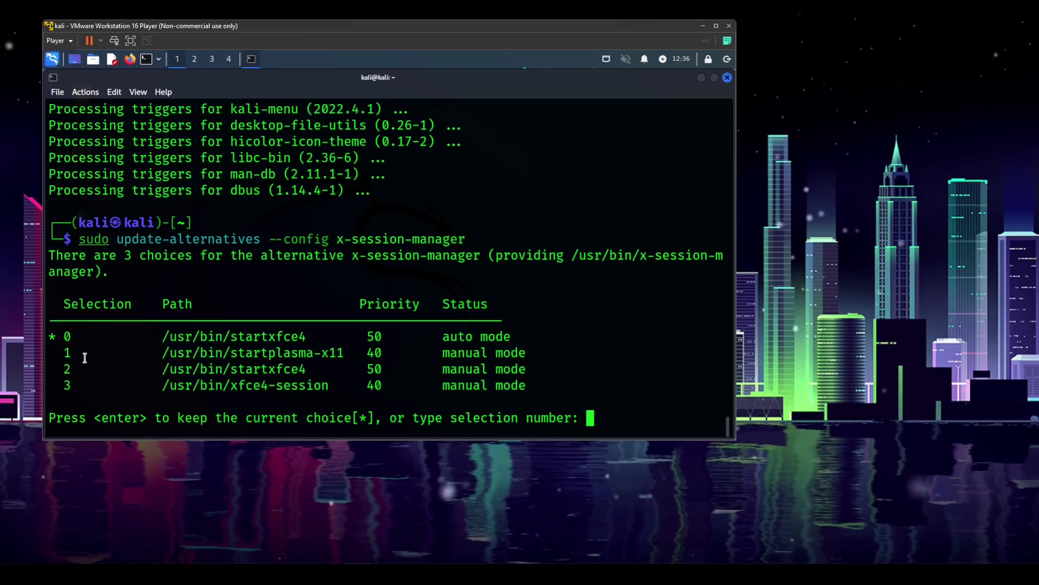
type("1")
key("Return")
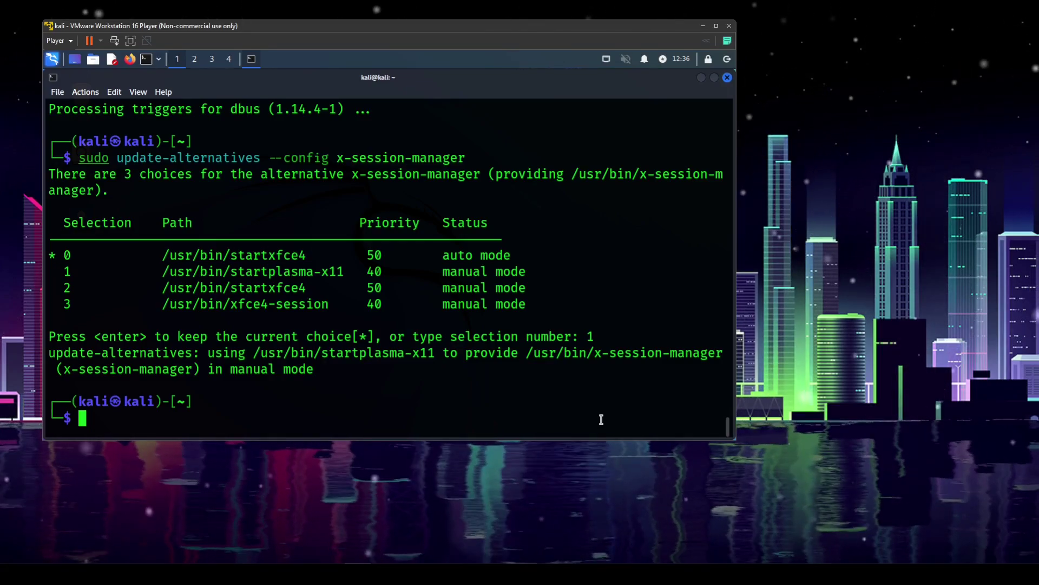
Reboot the machine, boot Kali GNU/Linux from GRUB, and log in with the account password
type("reboot")
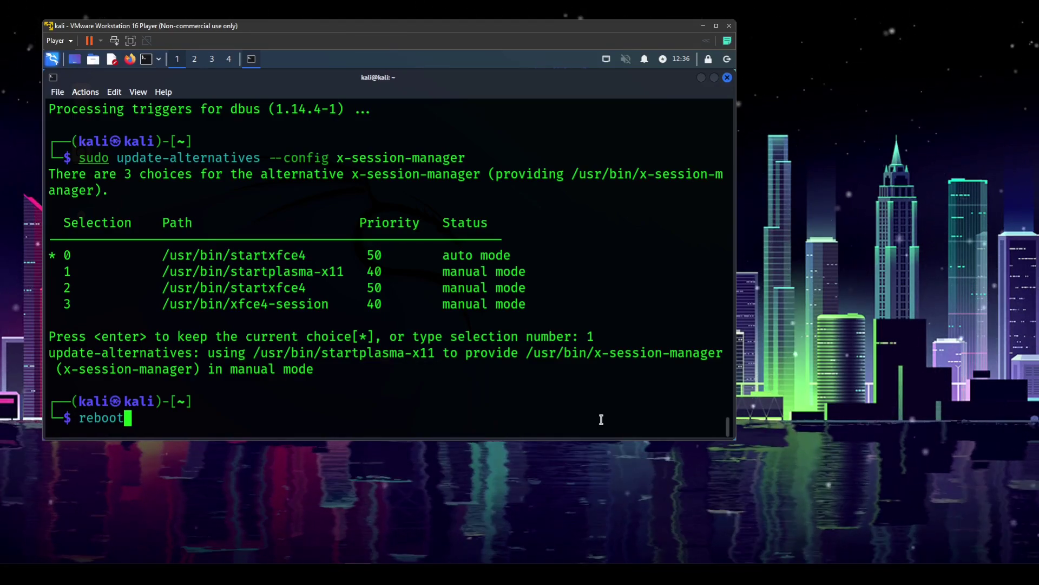
key("Return")
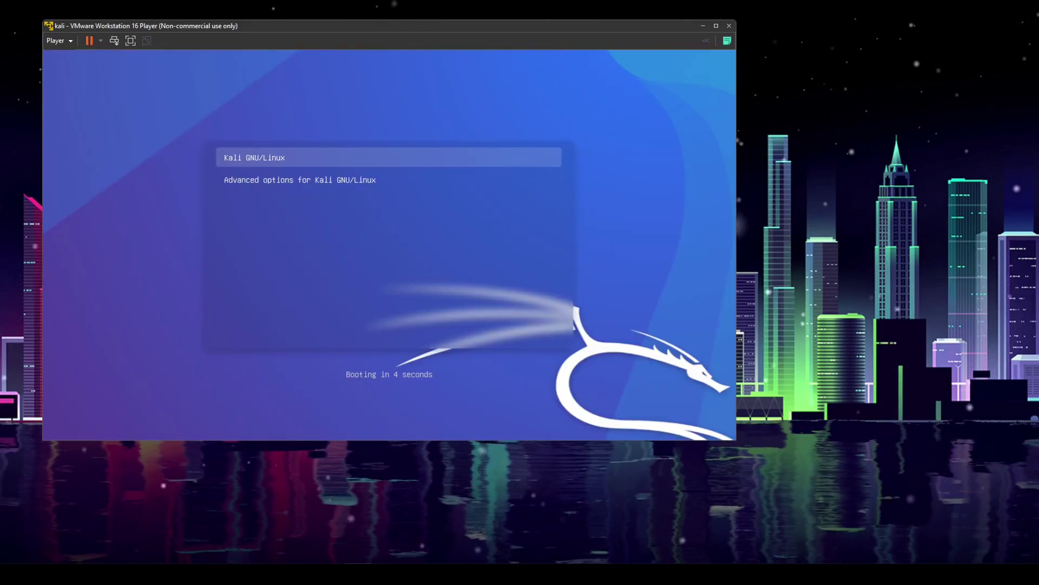
key("Return")
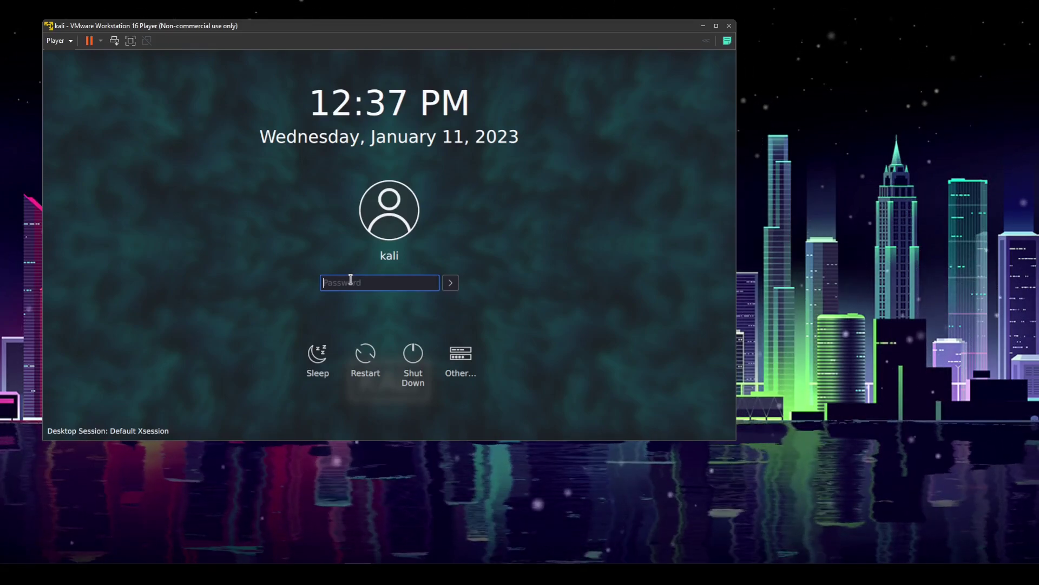
type("ka")
key("Return")
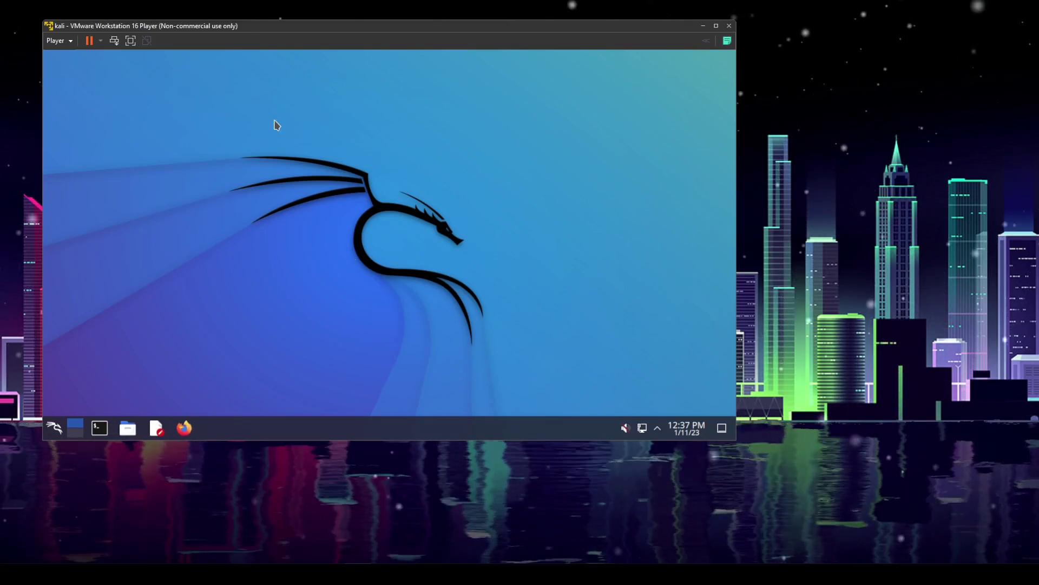
Drag the VMware Player window's bottom-right corner outward so the Plasma desktop fills more screen
left_click_drag(433, 262, 538, 290)
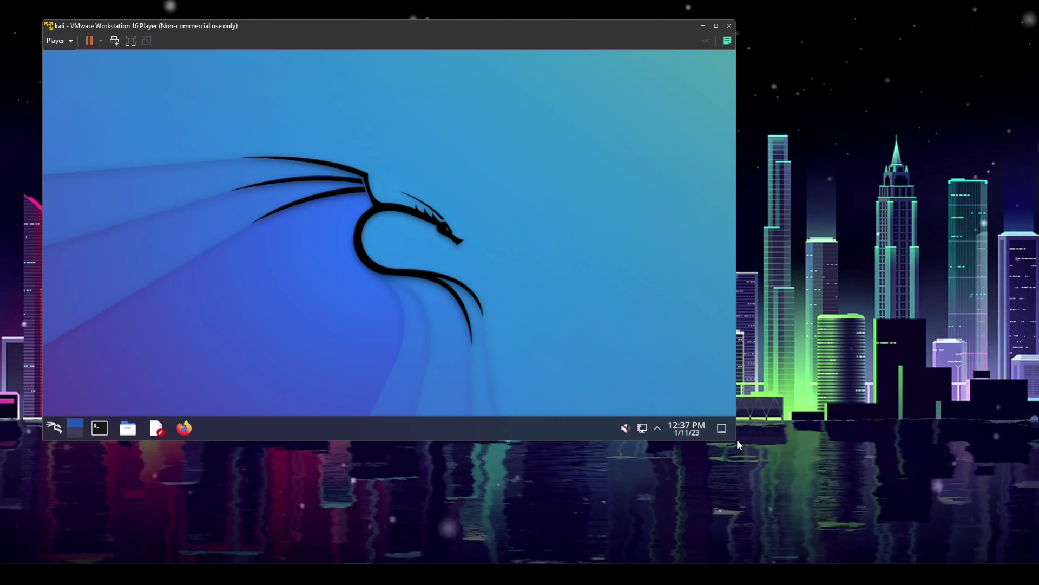
left_click_drag(735, 440, 994, 538)
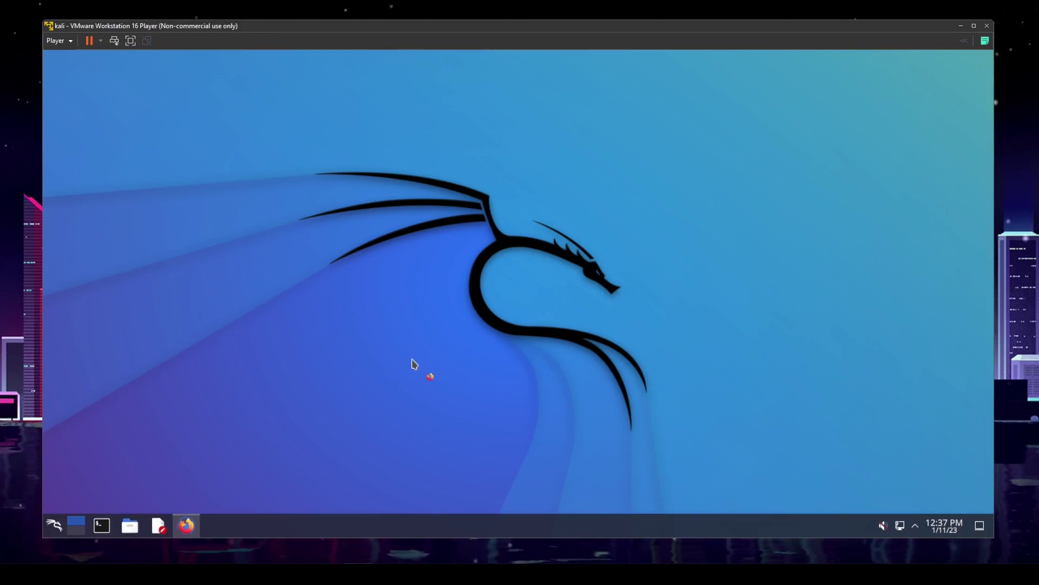
Launch Firefox on the Kali homepage, toggle it from the taskbar, and leave it minimized
left_click(194, 526)
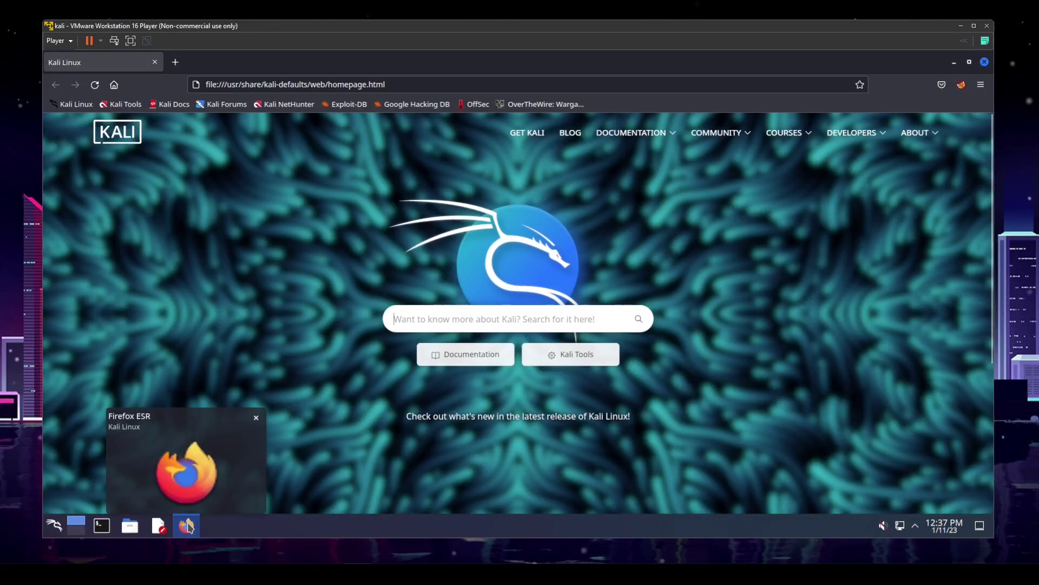
left_click(189, 527)
left_click(189, 528)
left_click(189, 527)
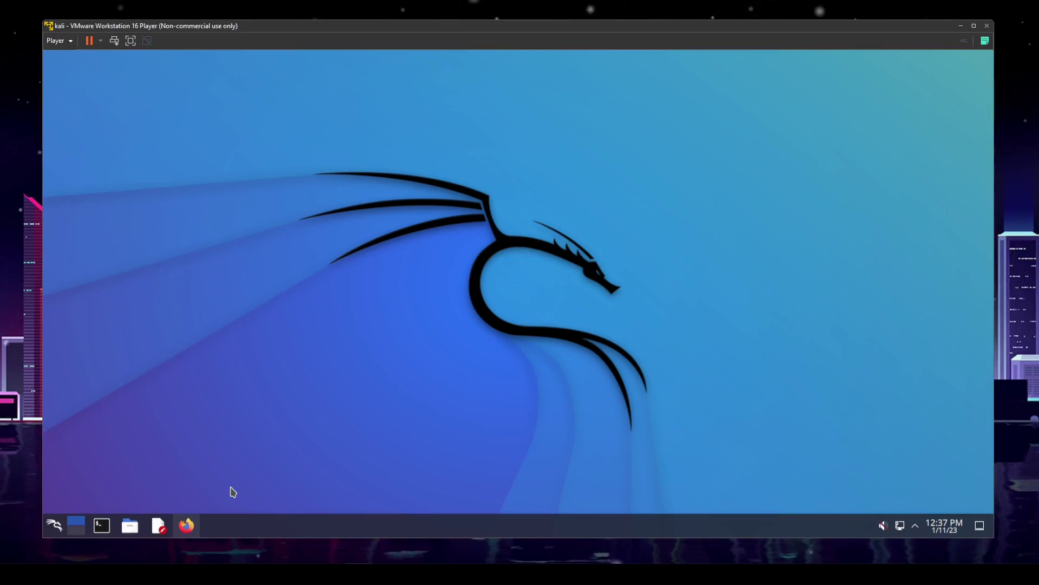
left_click(187, 527)
left_click(194, 533)
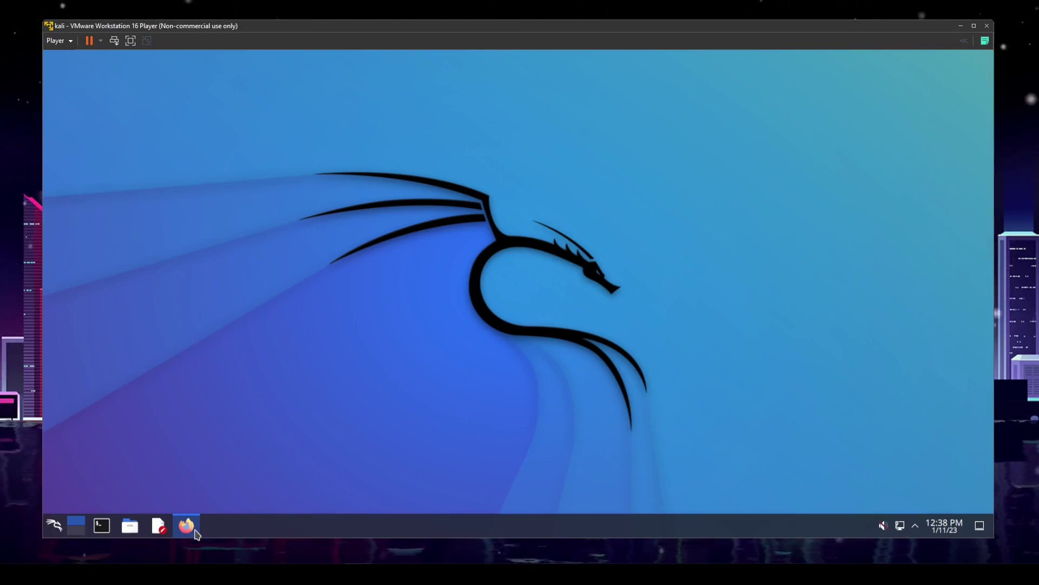
left_click(194, 533)
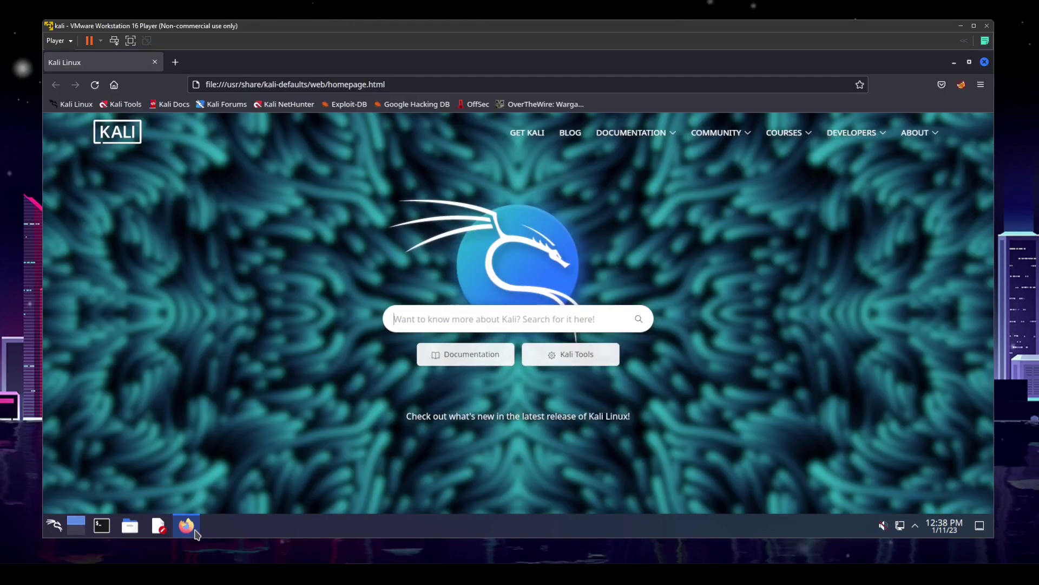
left_click(195, 533)
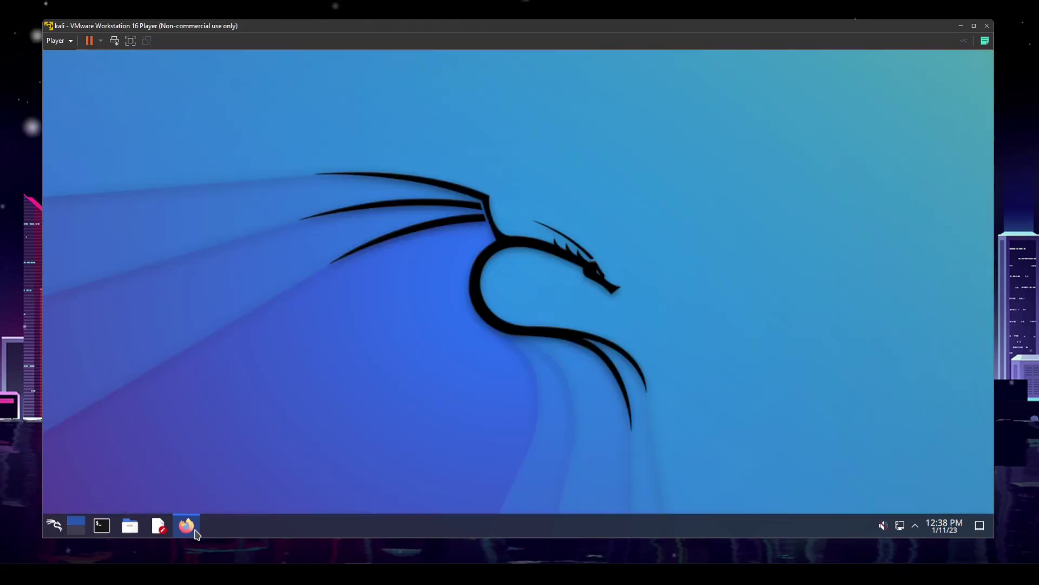
left_click(156, 529)
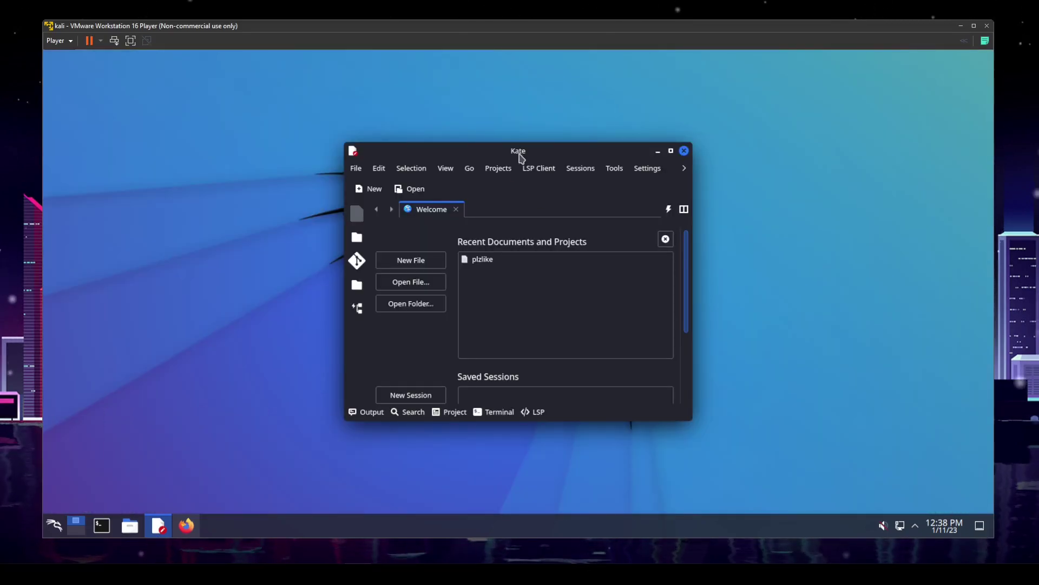
left_click_drag(521, 152, 490, 143)
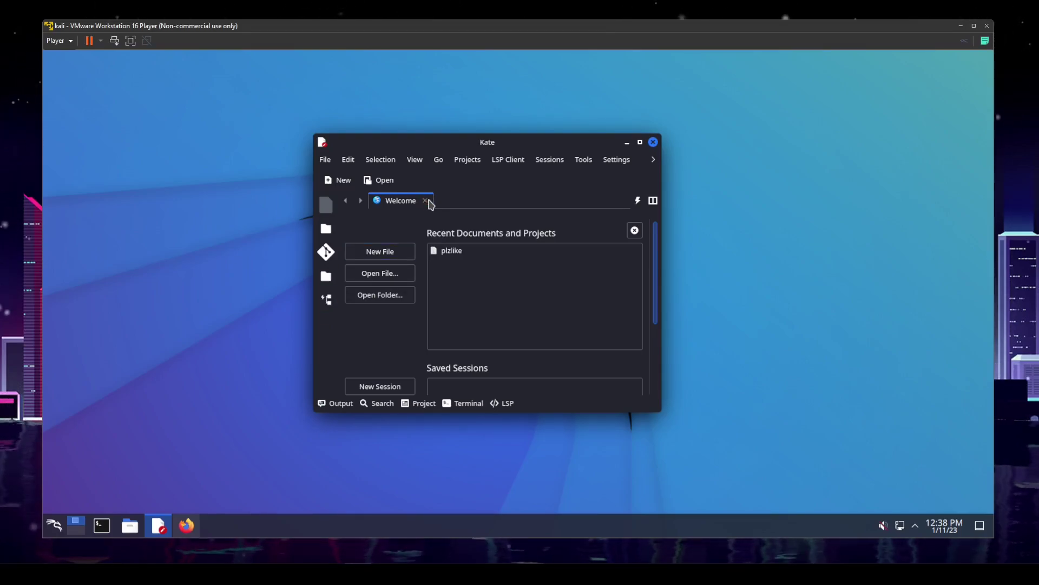
left_click(639, 142)
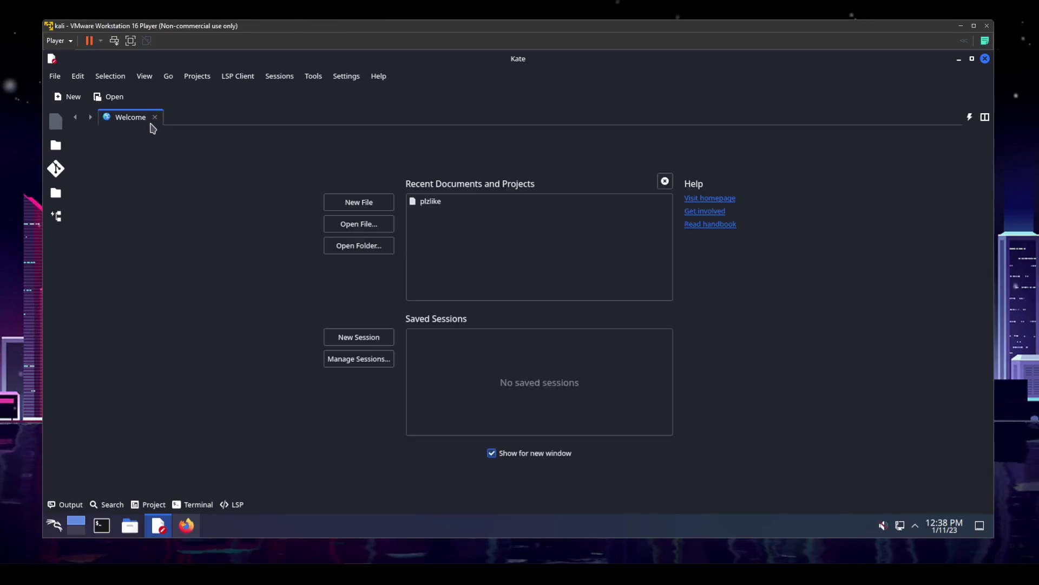
key("ctrl+n")
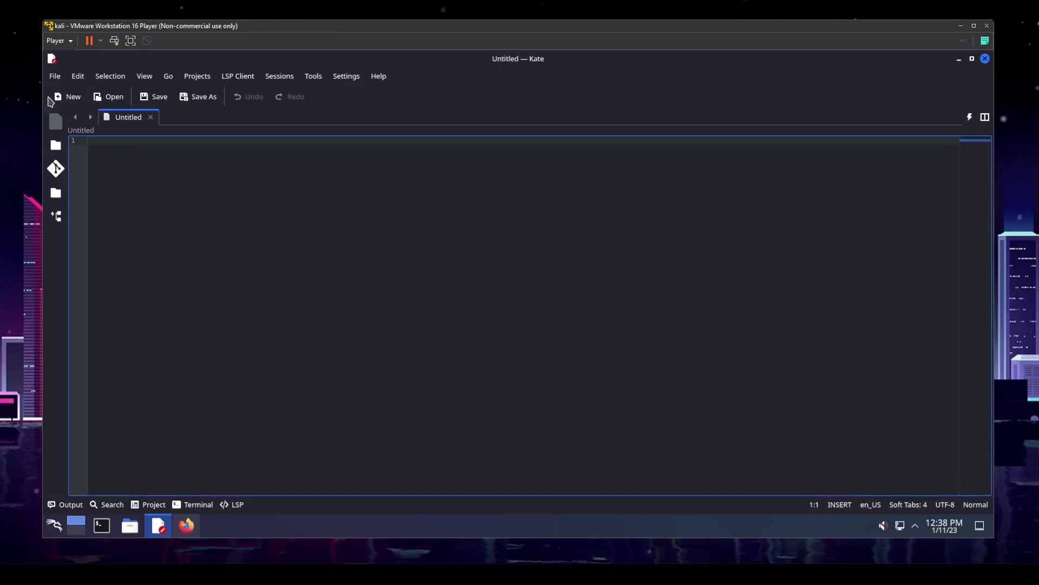
left_click(71, 99)
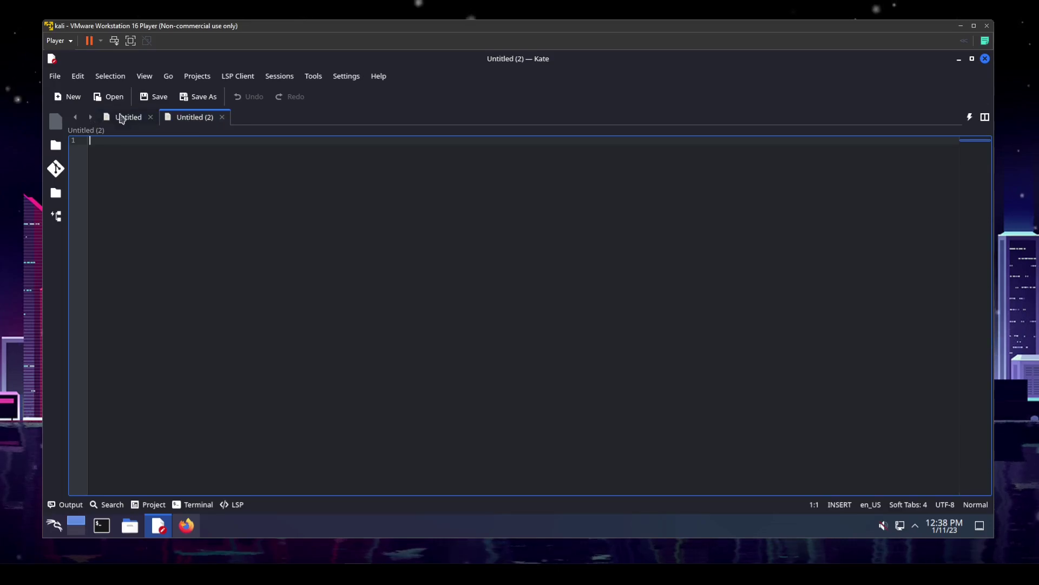
left_click(150, 117)
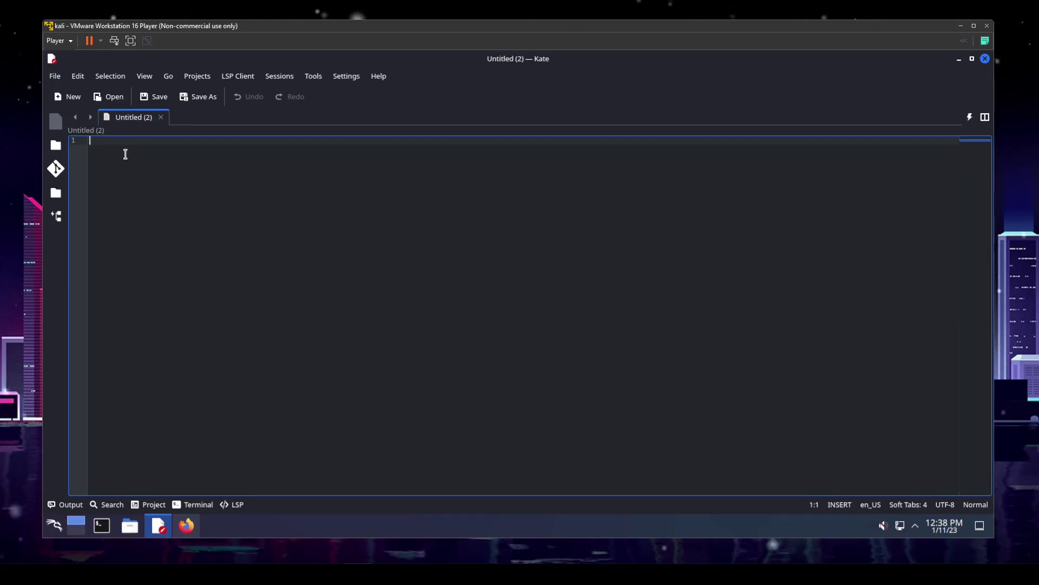
key("Return")
key("Return")
key("Return")
key("Return")
key("BackSpace")
key("BackSpace")
left_click(161, 117)
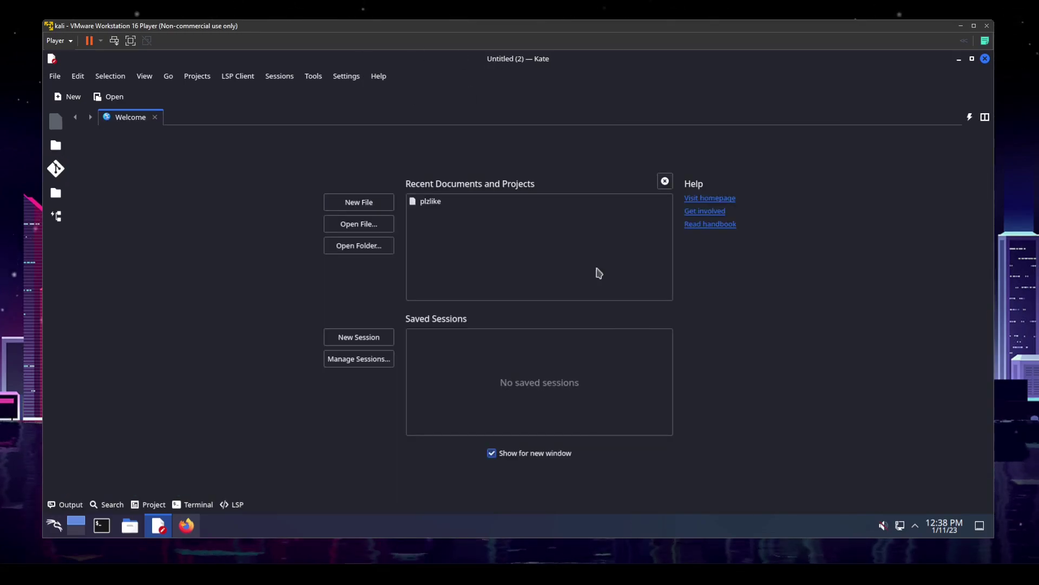
left_click(985, 59)
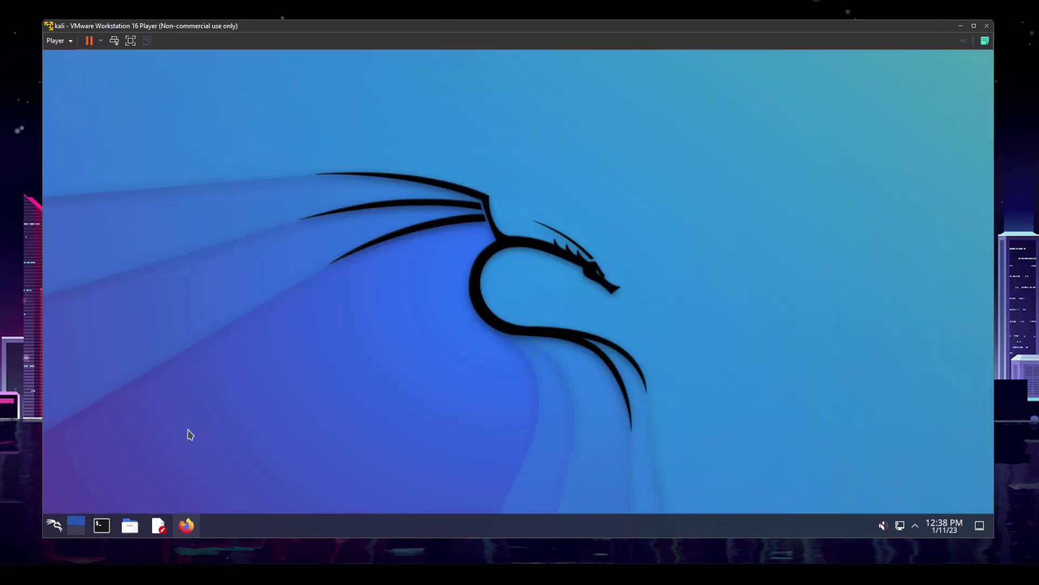
left_click(131, 525)
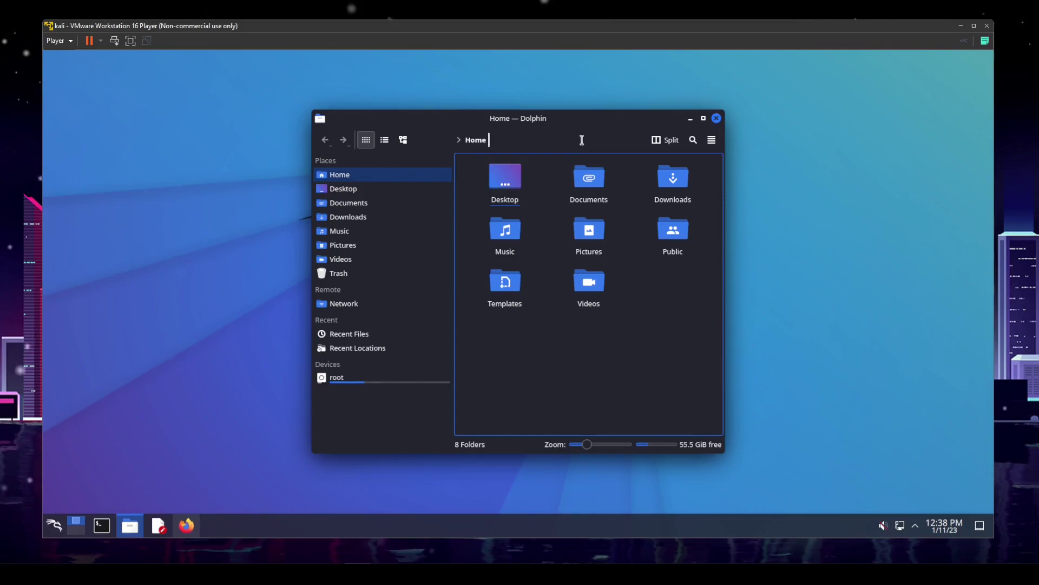
left_click_drag(591, 119, 461, 117)
left_click(254, 188)
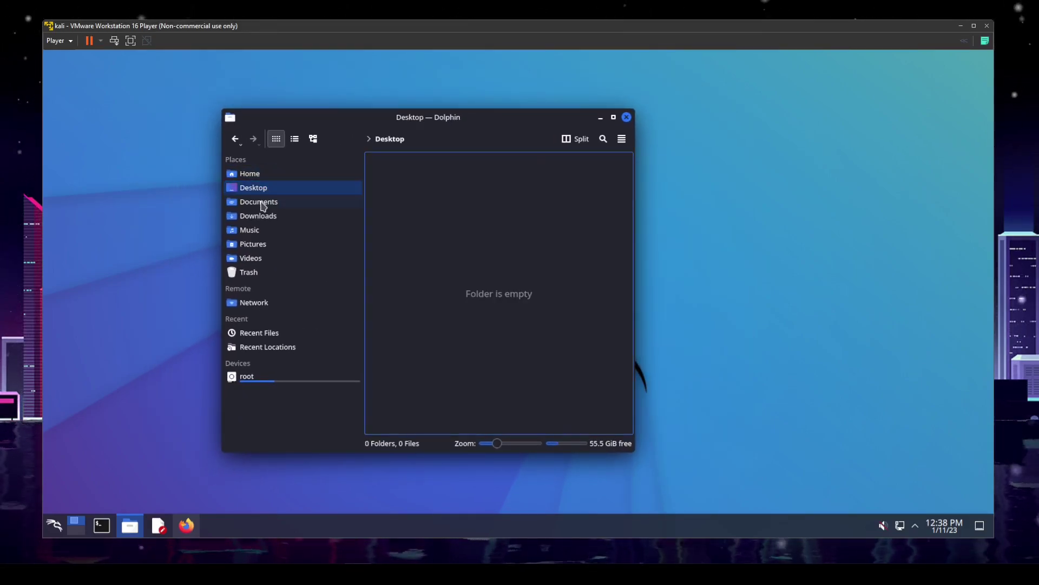
left_click(260, 202)
left_click(250, 231)
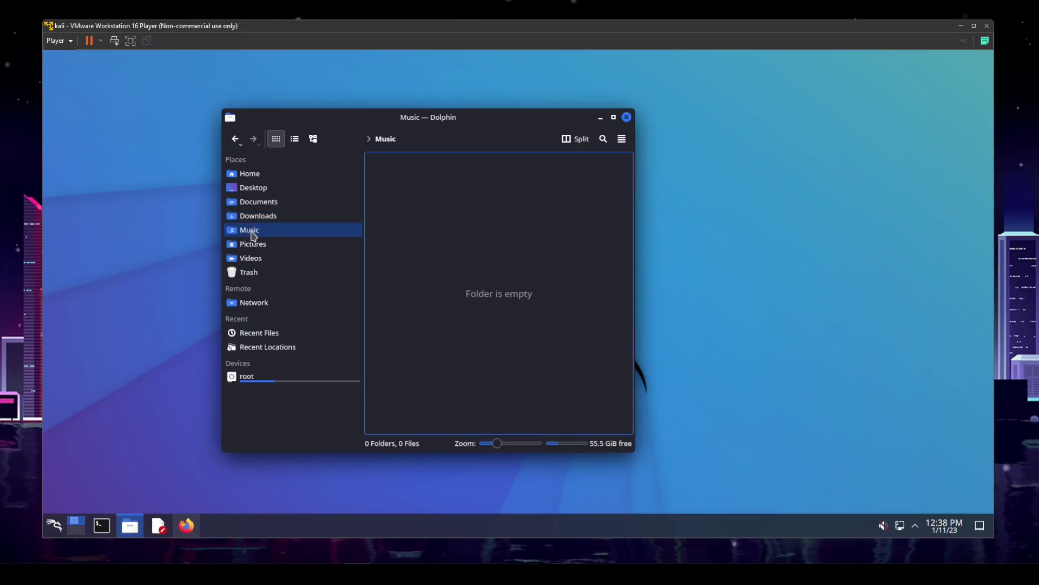
left_click(254, 244)
left_click(256, 259)
left_click(257, 174)
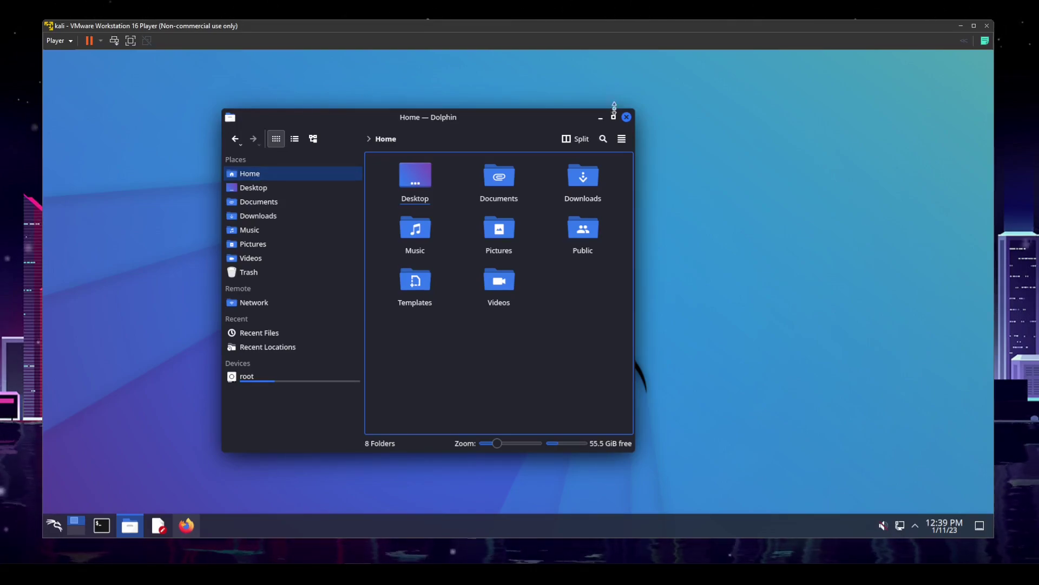
left_click(626, 117)
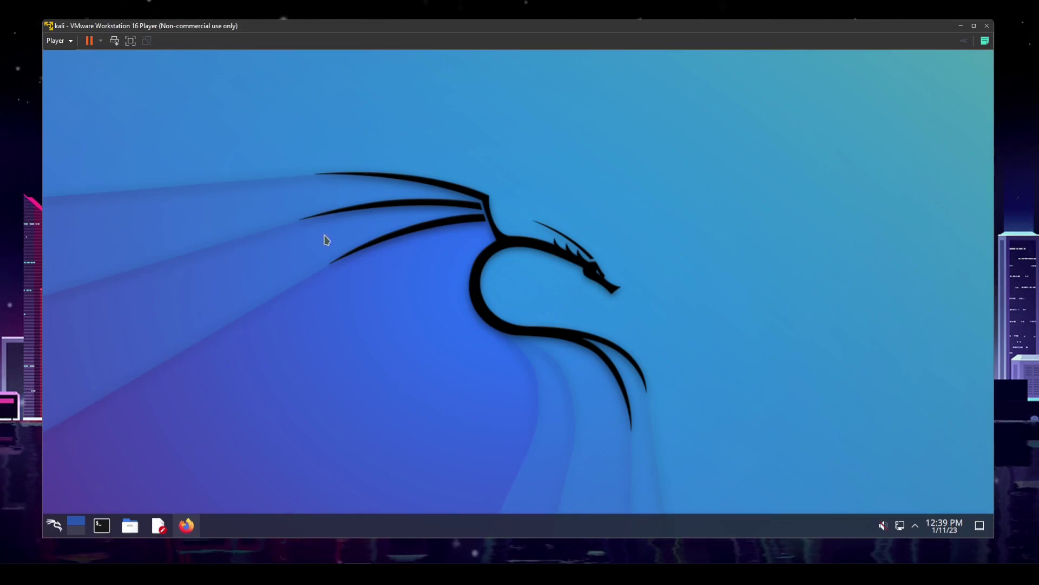
Dismiss the Kali application menu and launch Konsole from the taskbar terminal icon
left_click(54, 526)
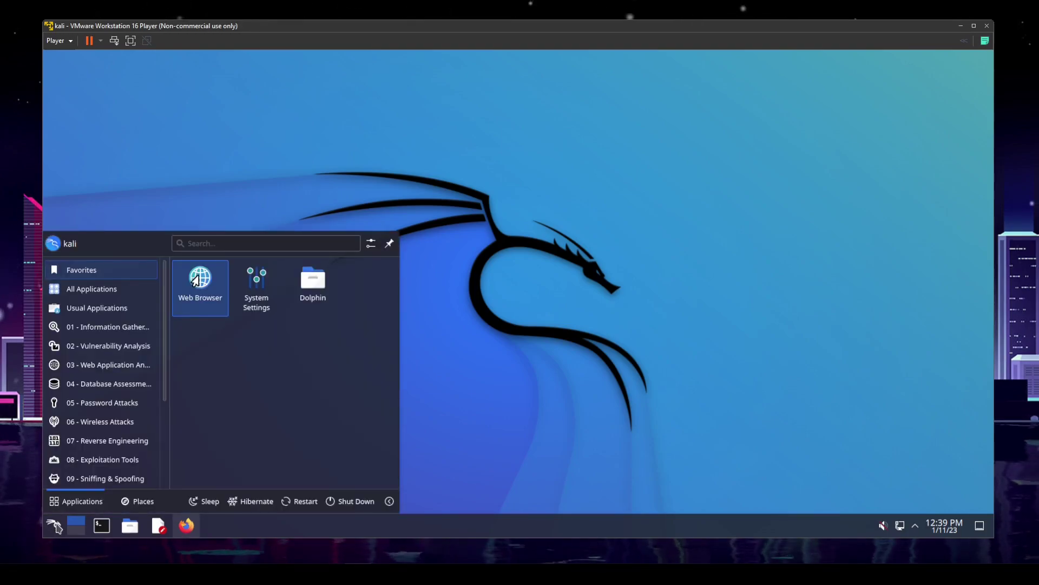
left_click(538, 360)
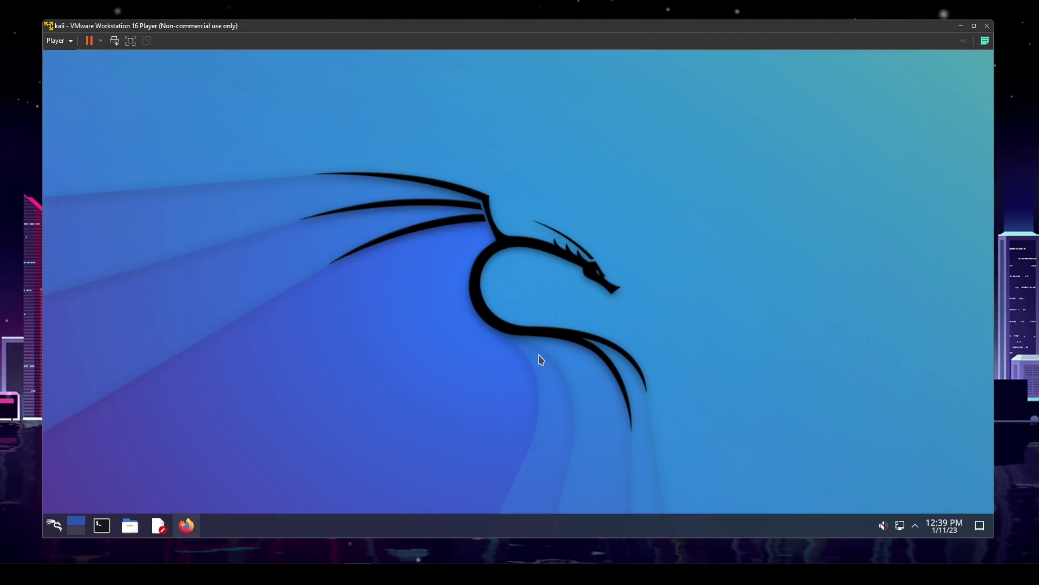
left_click(109, 526)
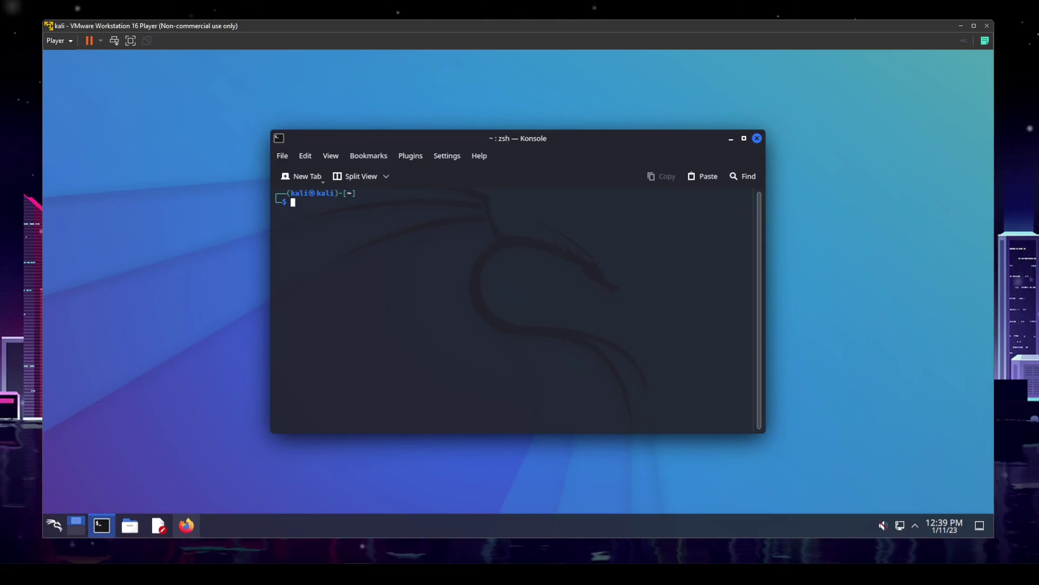
Purge kali-desktop-xfce and its dependencies with sudo apt purge --autoremove, entering the sudo password
type("sudo apt")
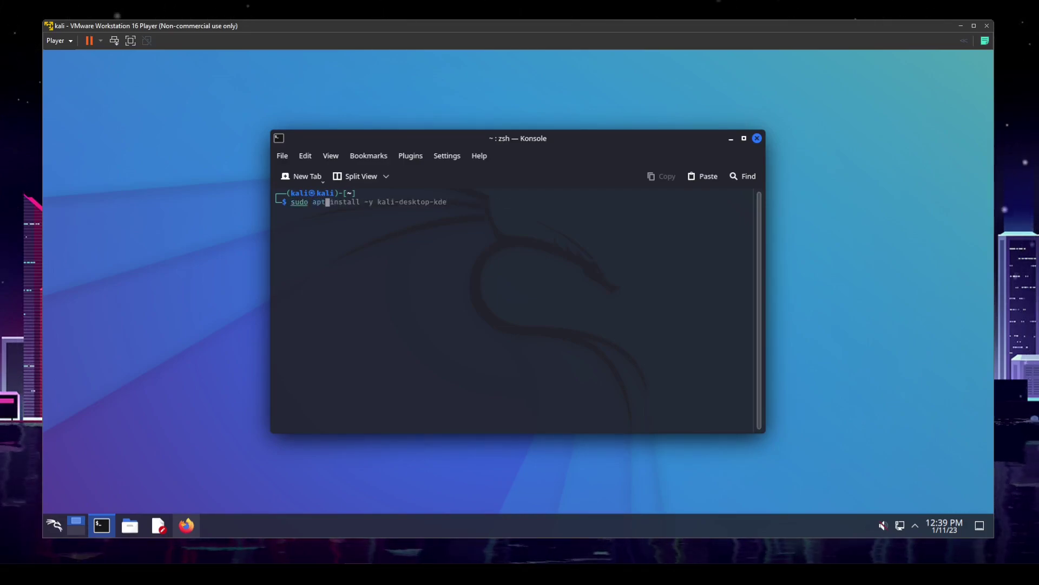
type(" pu")
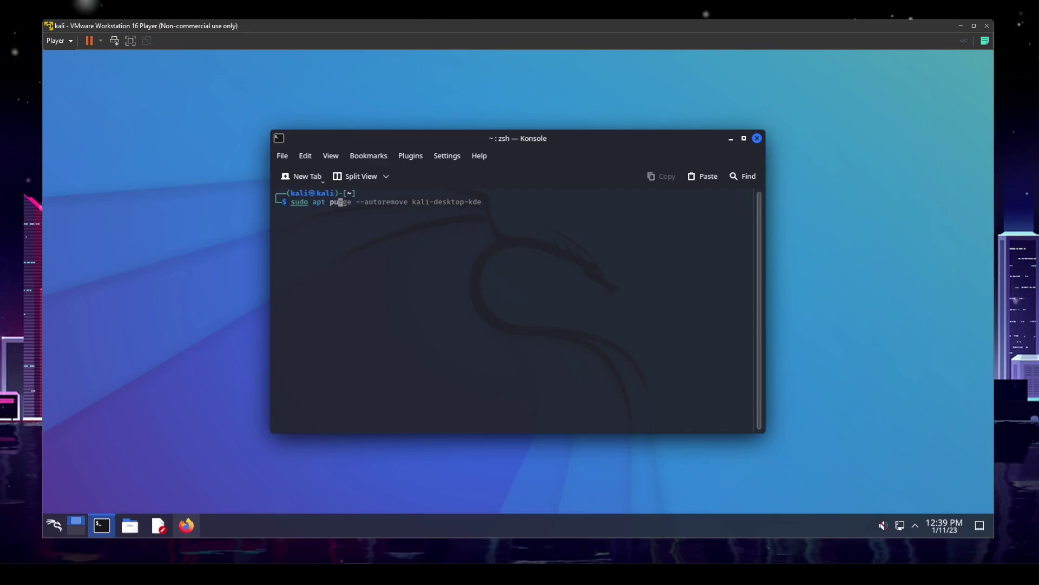
type("rge ")
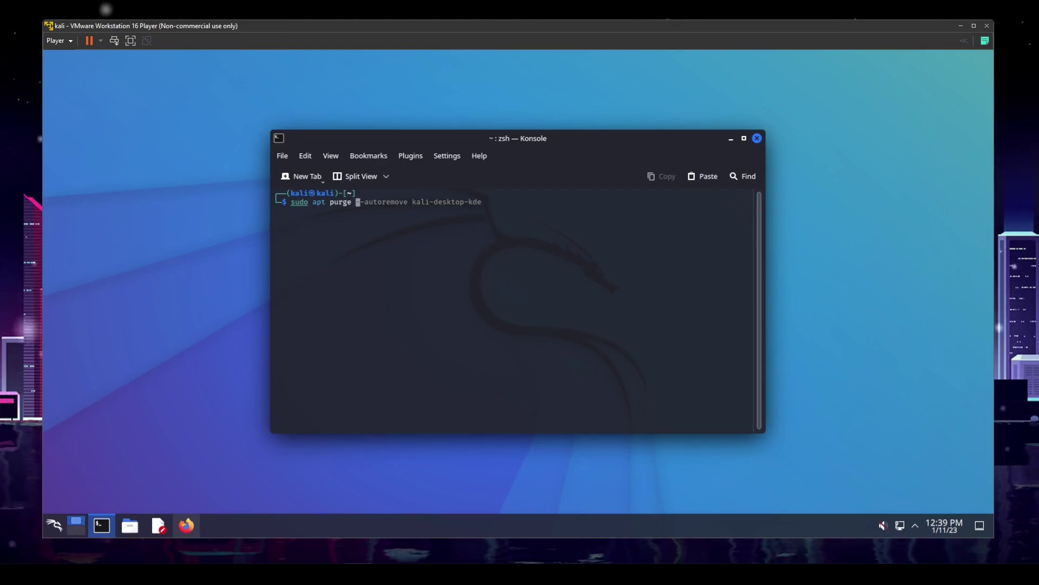
type("--autoremove kali-desktop")
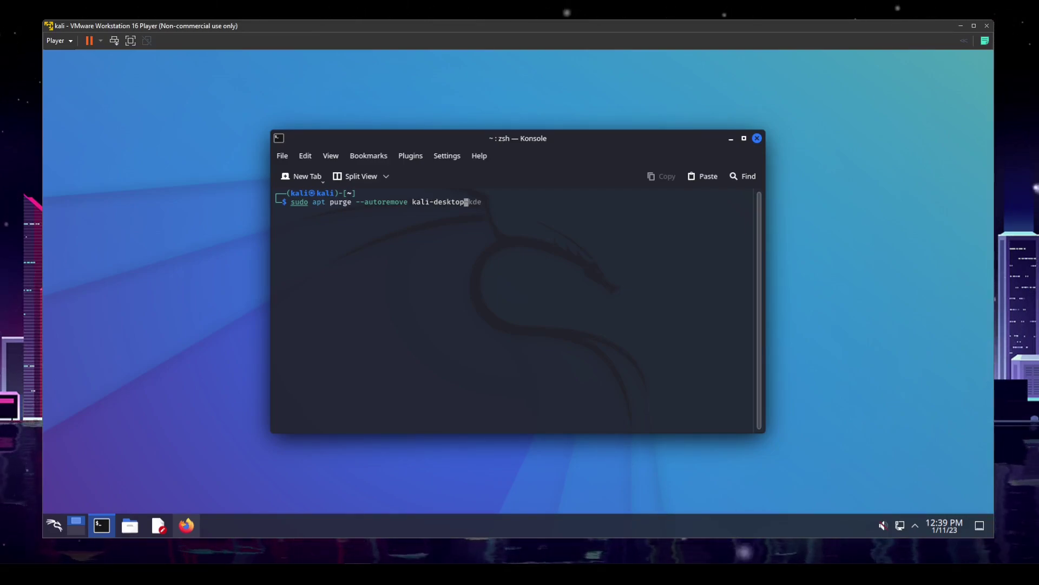
type("-xfce")
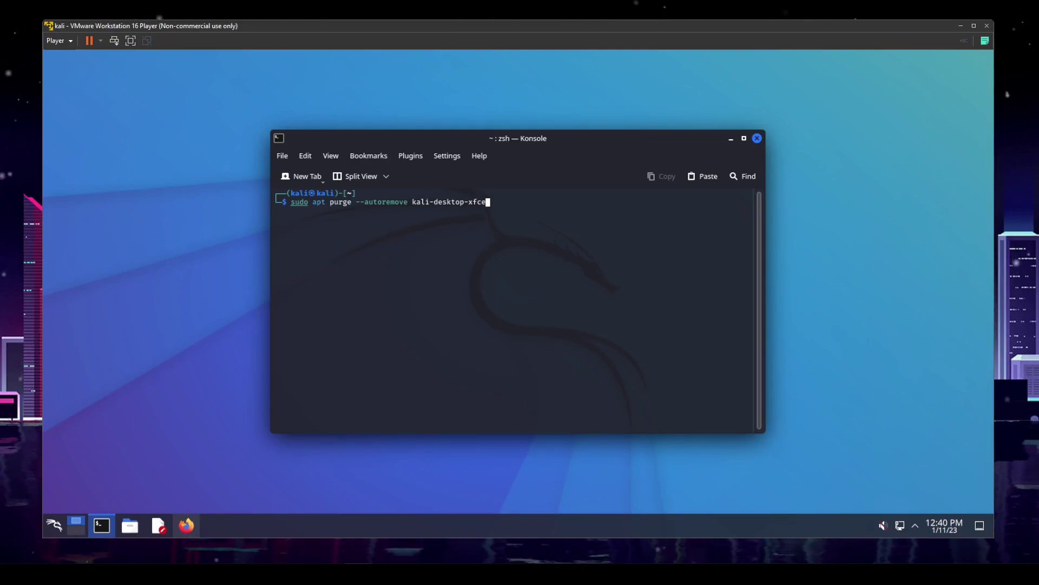
key("Return")
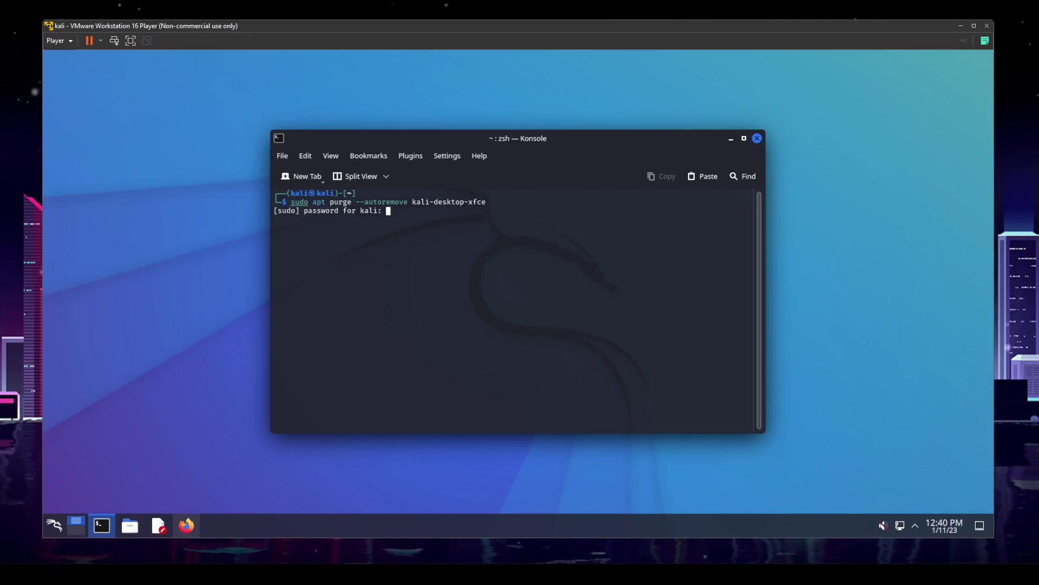
key("Return")
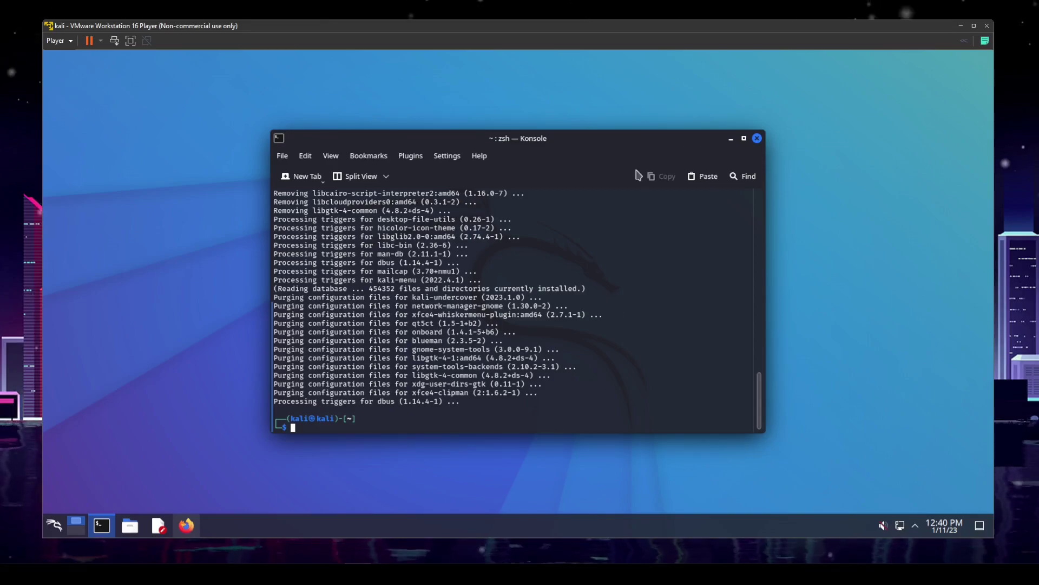
Close the terminal showing the purge output and relaunch Konsole maximized
left_click_drag(591, 138, 546, 112)
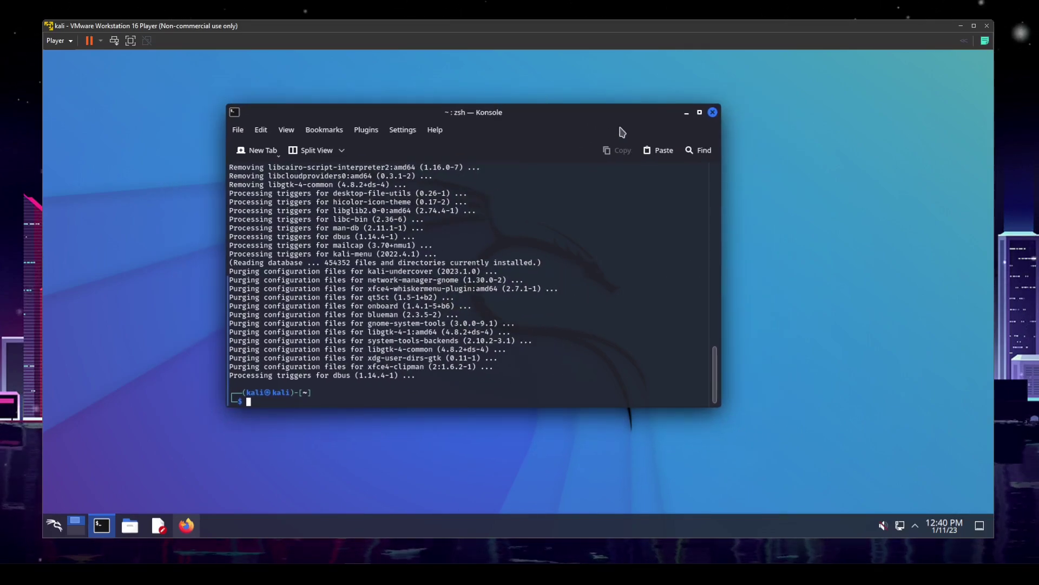
left_click(712, 113)
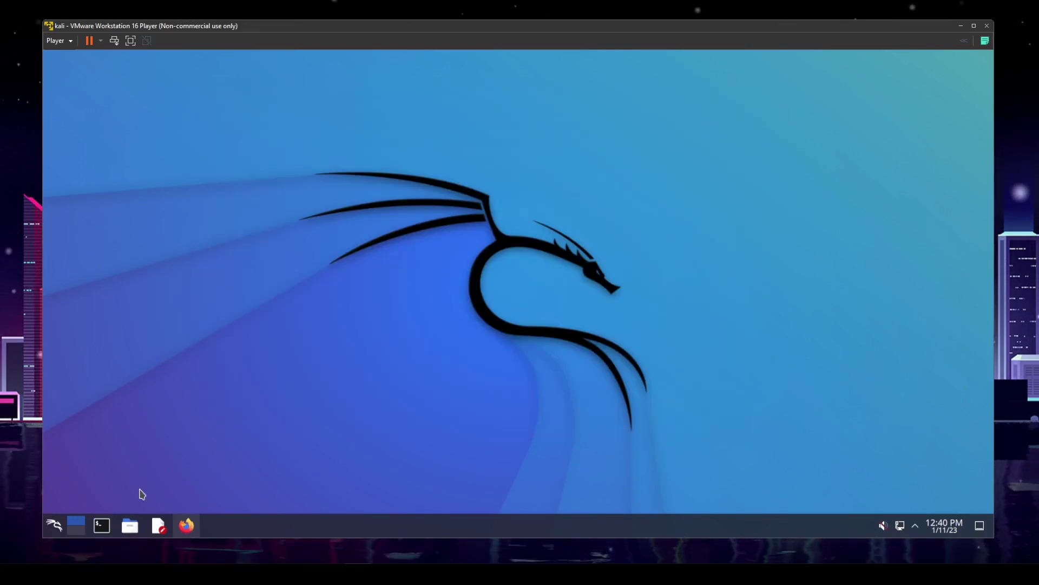
left_click(101, 525)
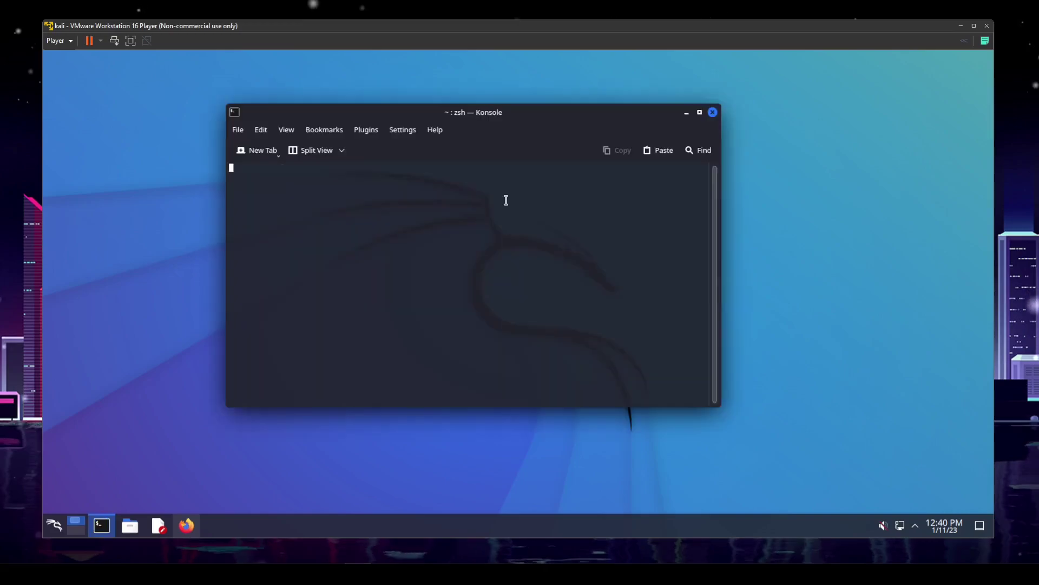
left_click(700, 112)
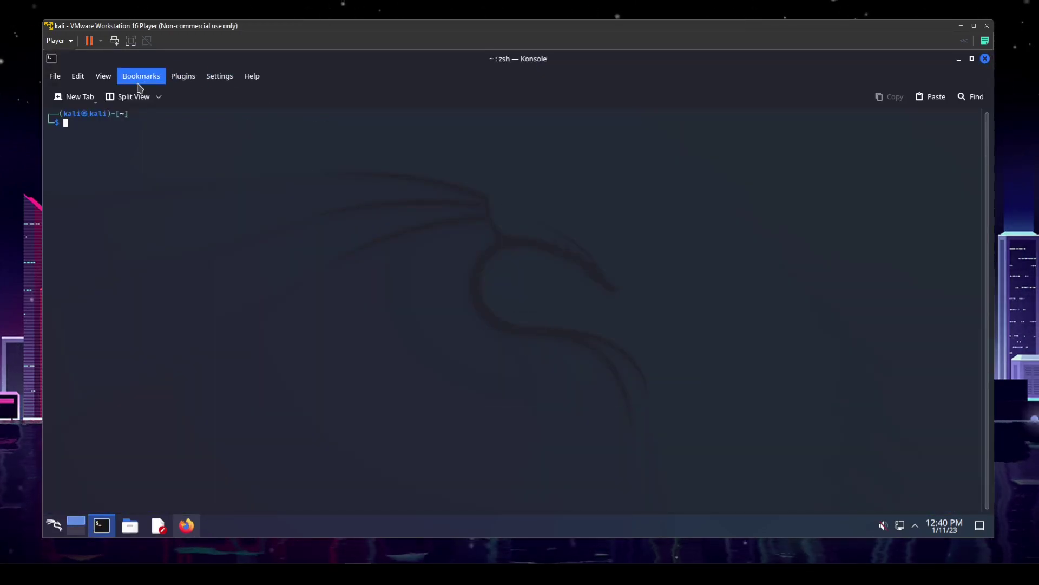
left_click(217, 78)
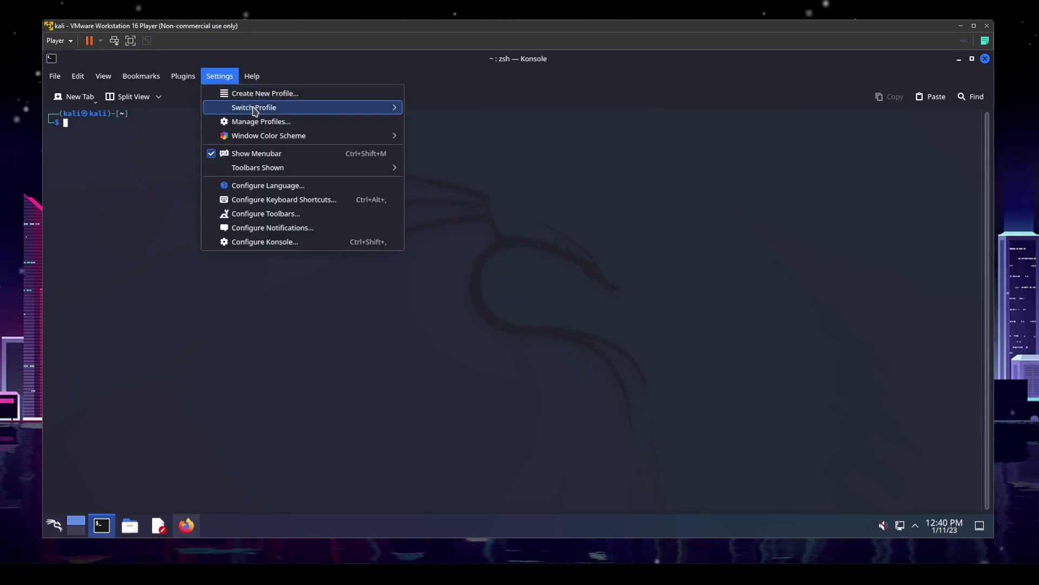
mouse_move(259, 109)
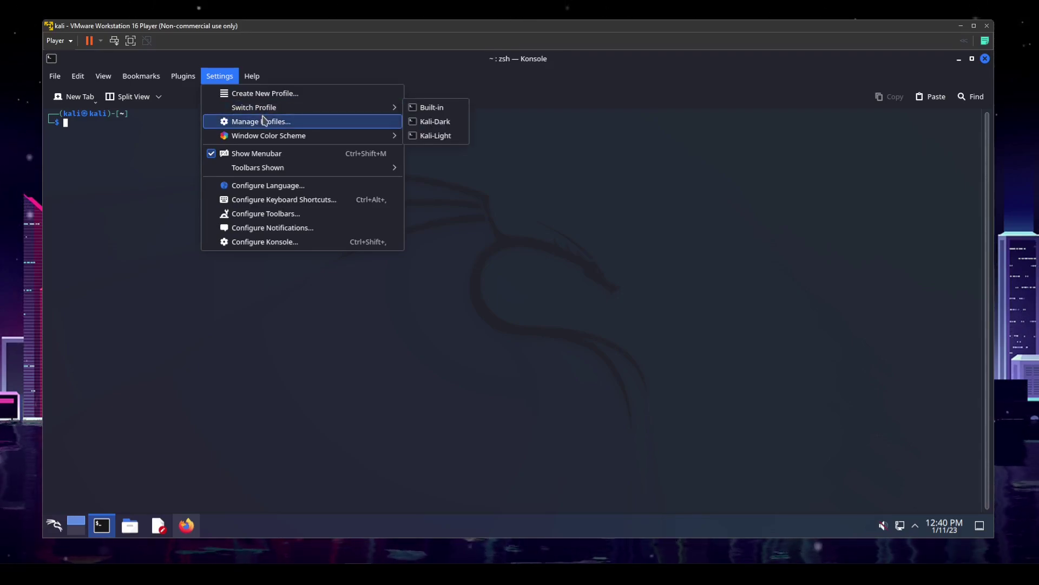
left_click(263, 125)
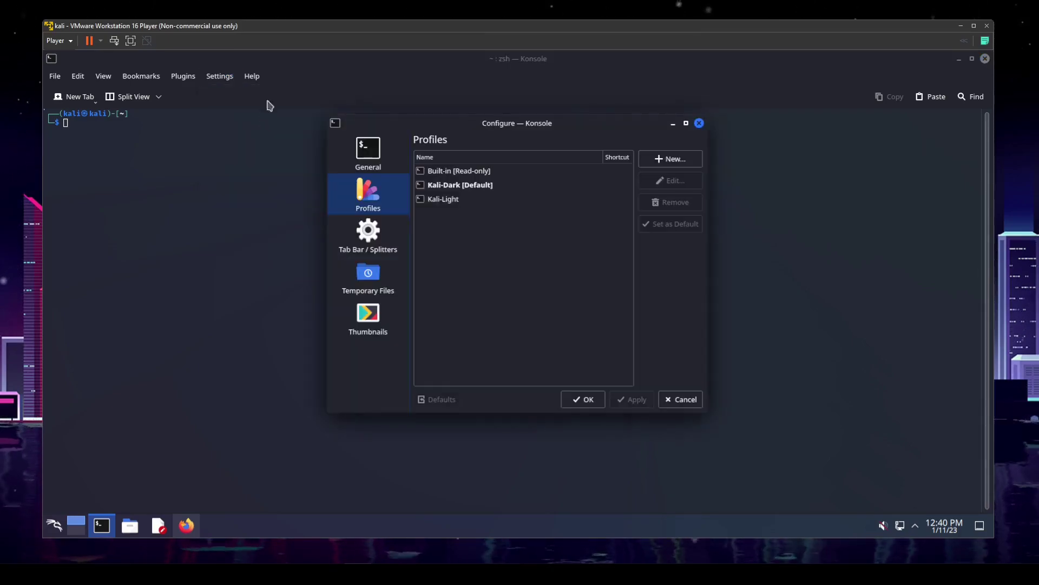
left_click(700, 124)
Start a new Konsole profile and name it 'plz sub' on the General page
left_click(219, 76)
left_click(251, 96)
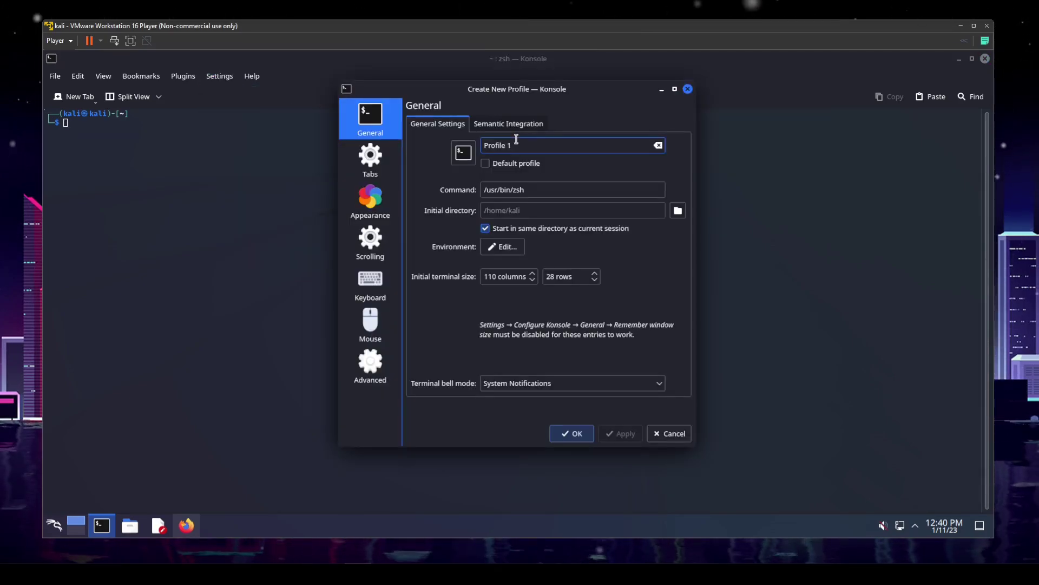
left_click(356, 206)
left_click(358, 122)
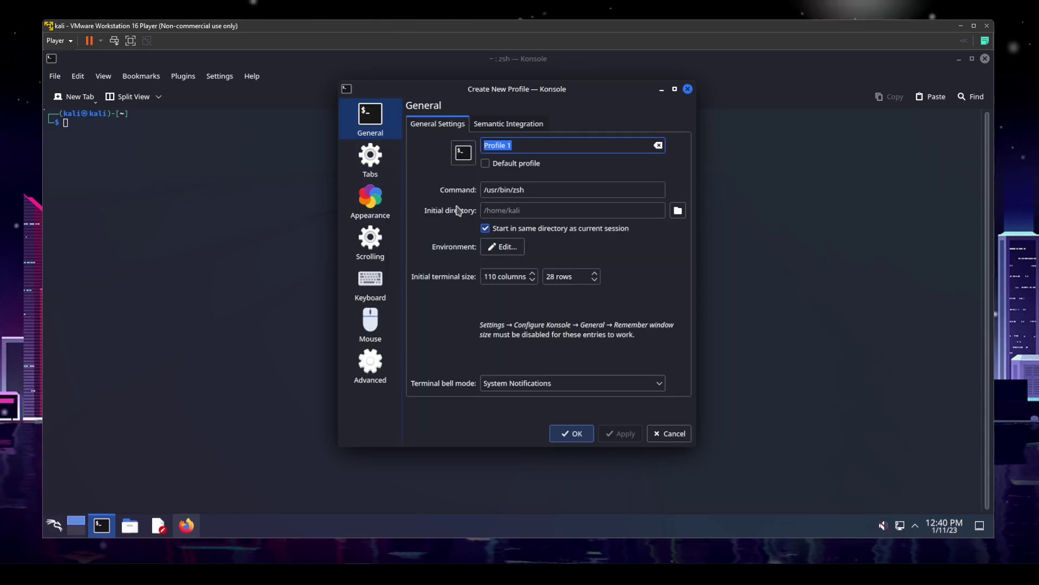
type("plz sub")
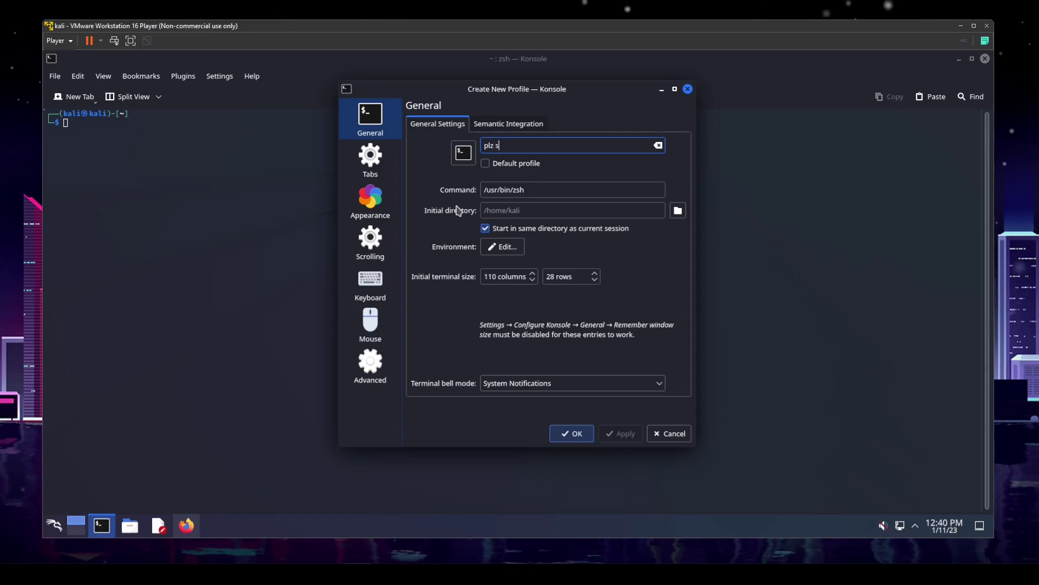
Give the new profile the Green on Black scheme and Fira Code 17 pt font, then apply and save
left_click(367, 204)
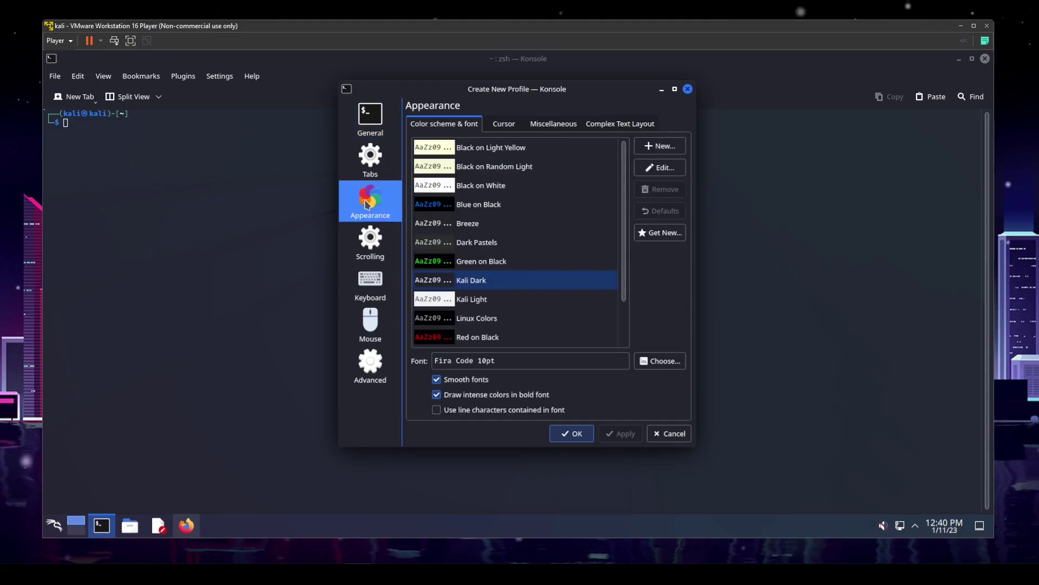
left_click(475, 264)
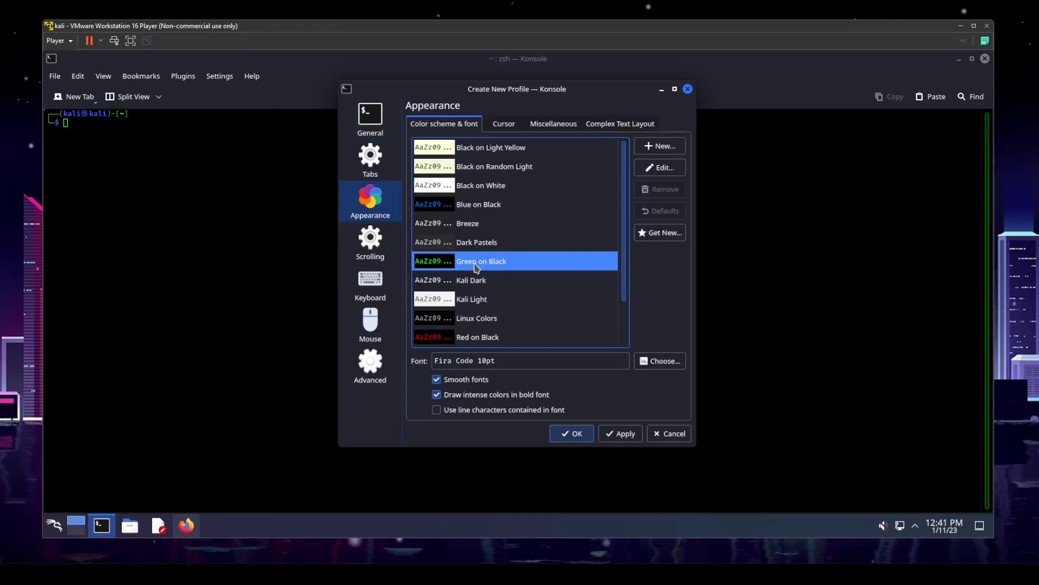
left_click(672, 362)
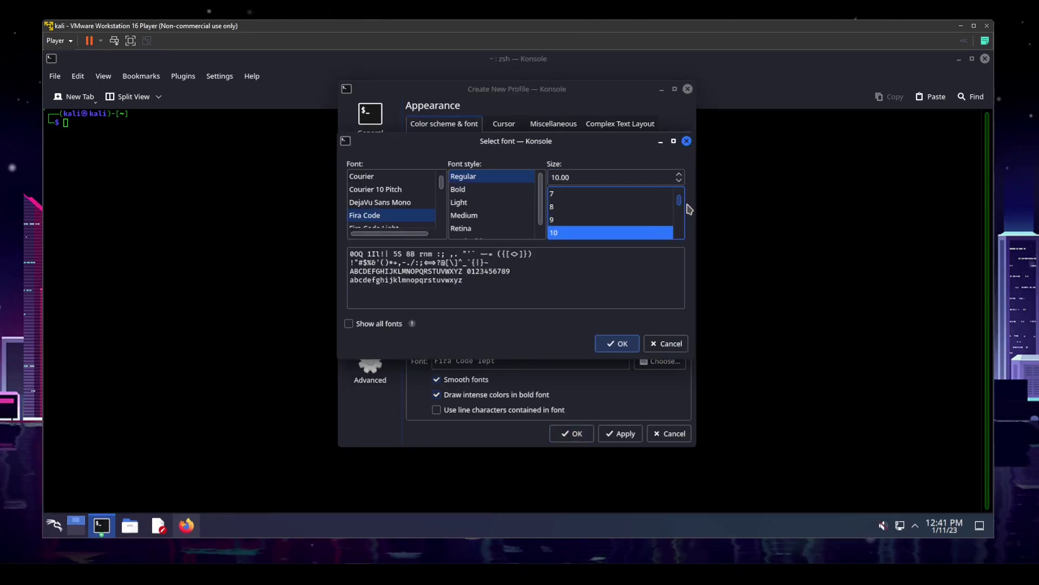
scroll(681, 215, "down", 2)
left_click(559, 232)
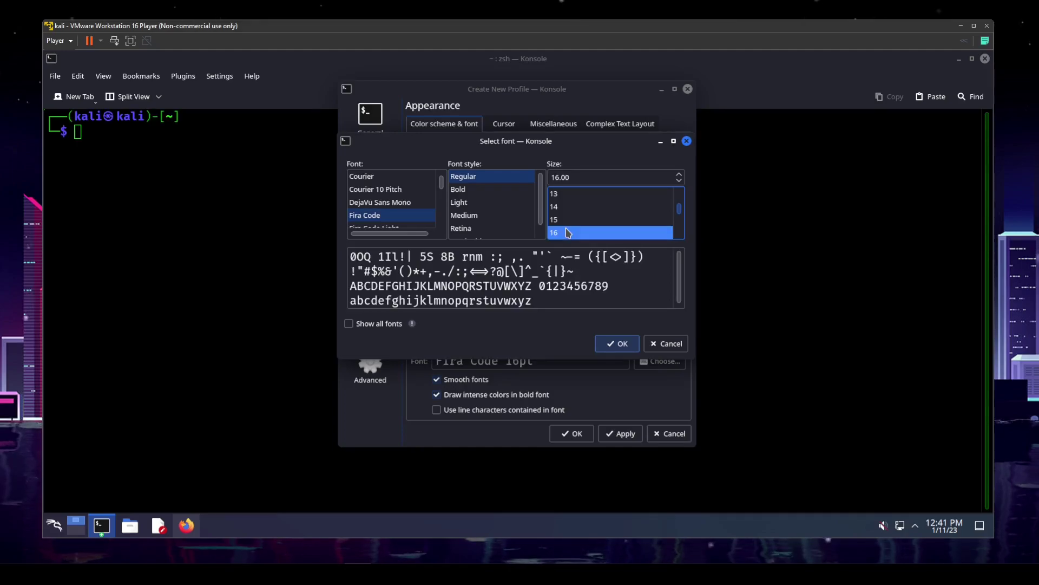
scroll(680, 217, "down", 1)
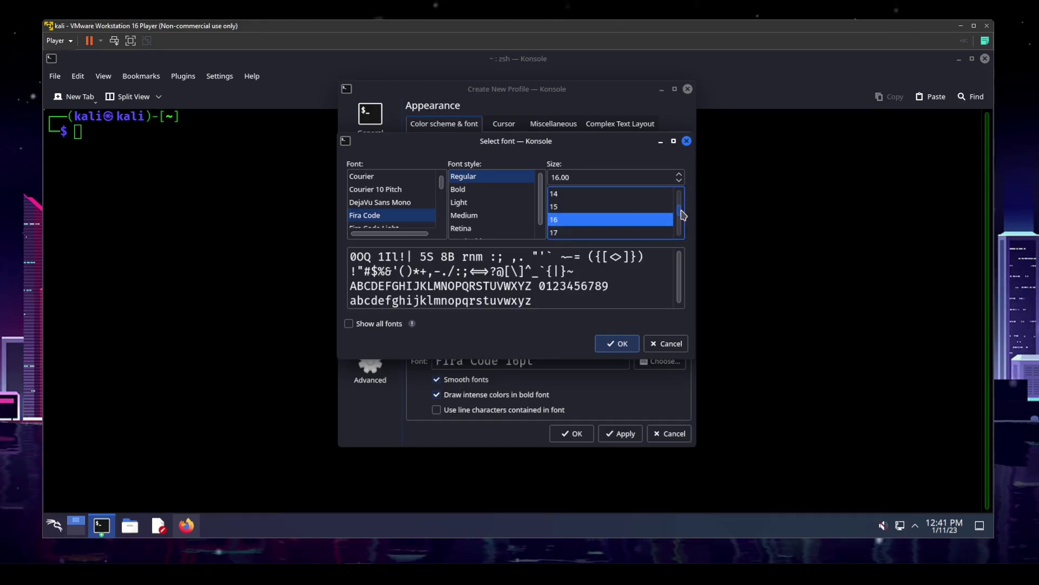
left_click(596, 233)
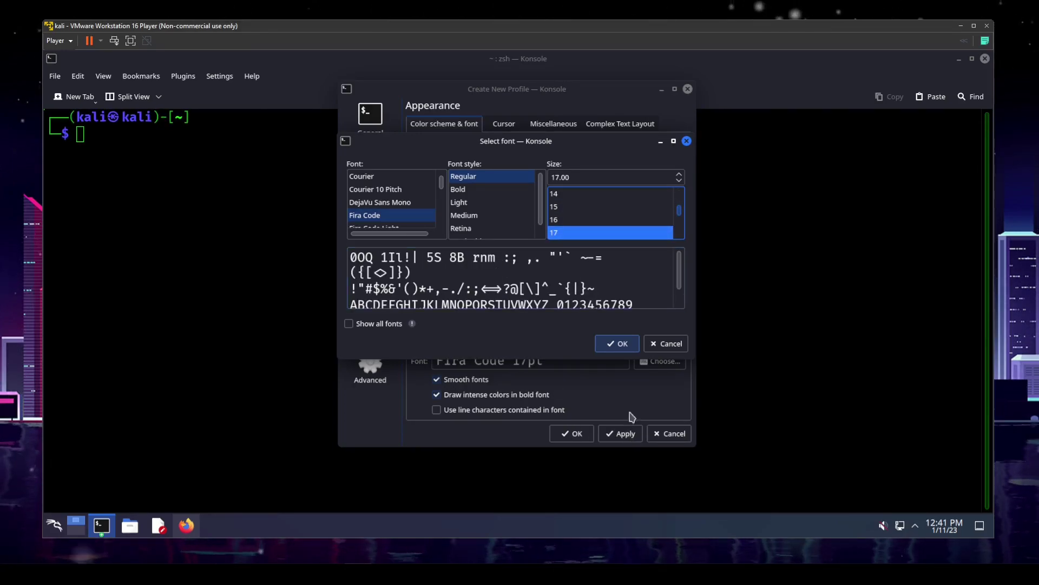
left_click(617, 343)
left_click(620, 433)
left_click(568, 433)
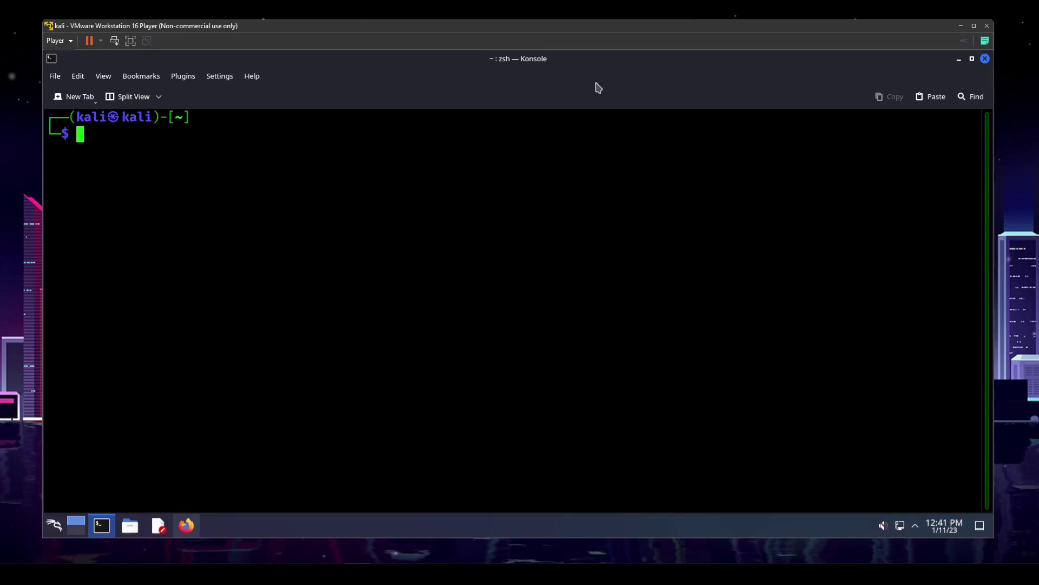
Minimize Konsole, launch Firefox, and search the Kali homepage for 'meta pa' to pick Kali Linux Metapackages
left_click(959, 59)
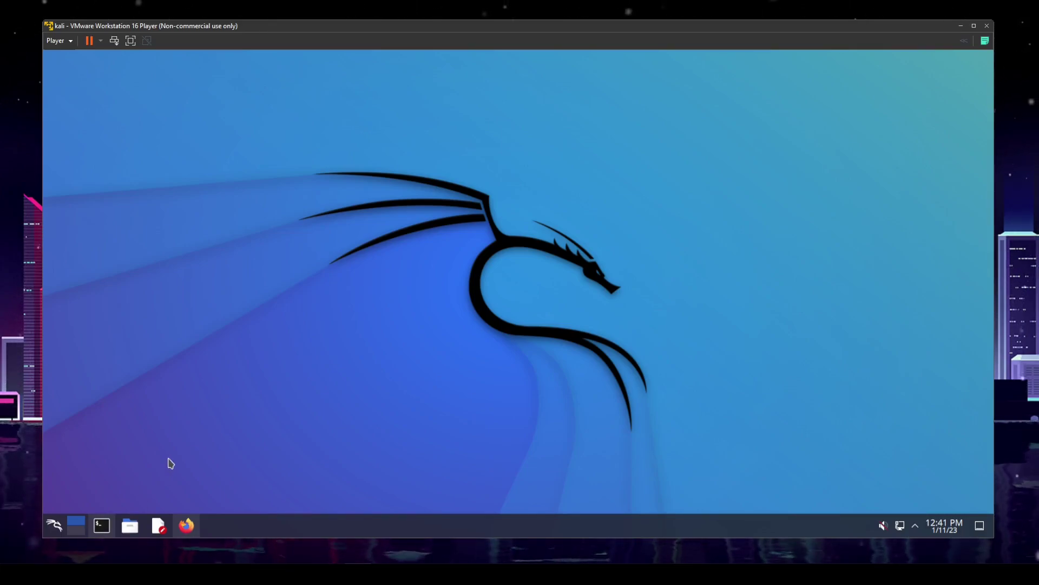
left_click(186, 525)
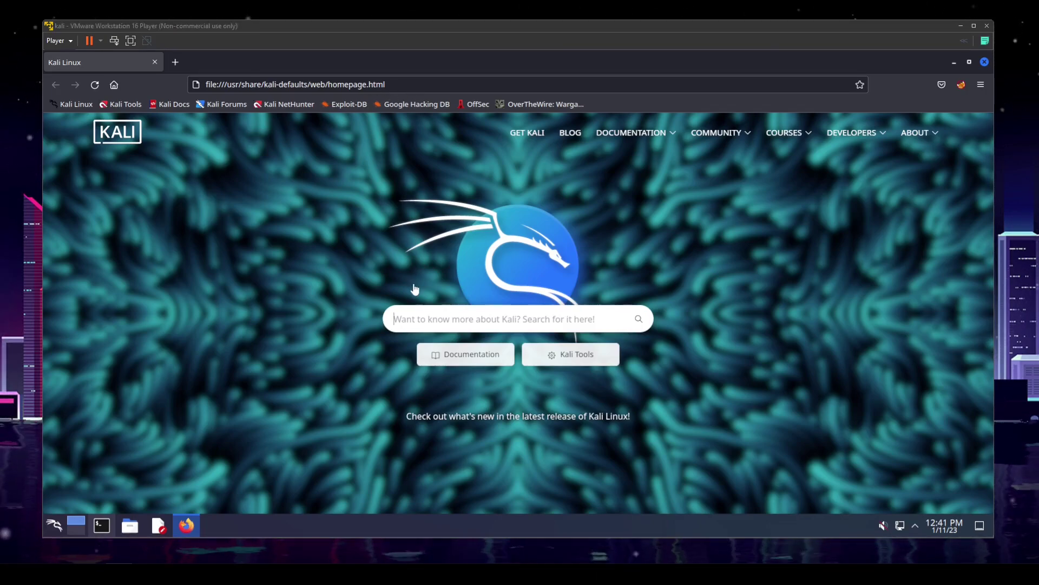
type("met")
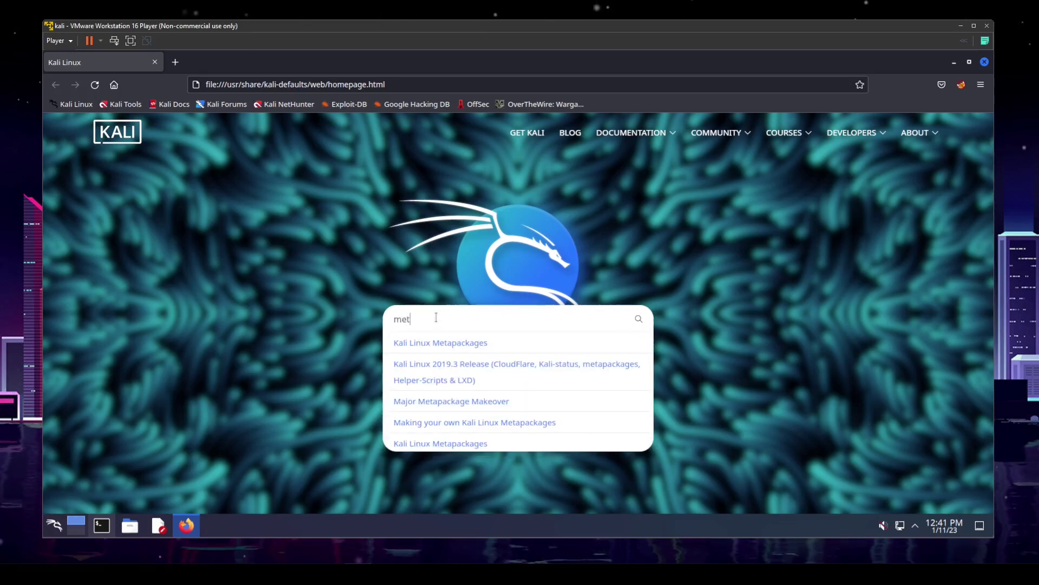
type("a pa")
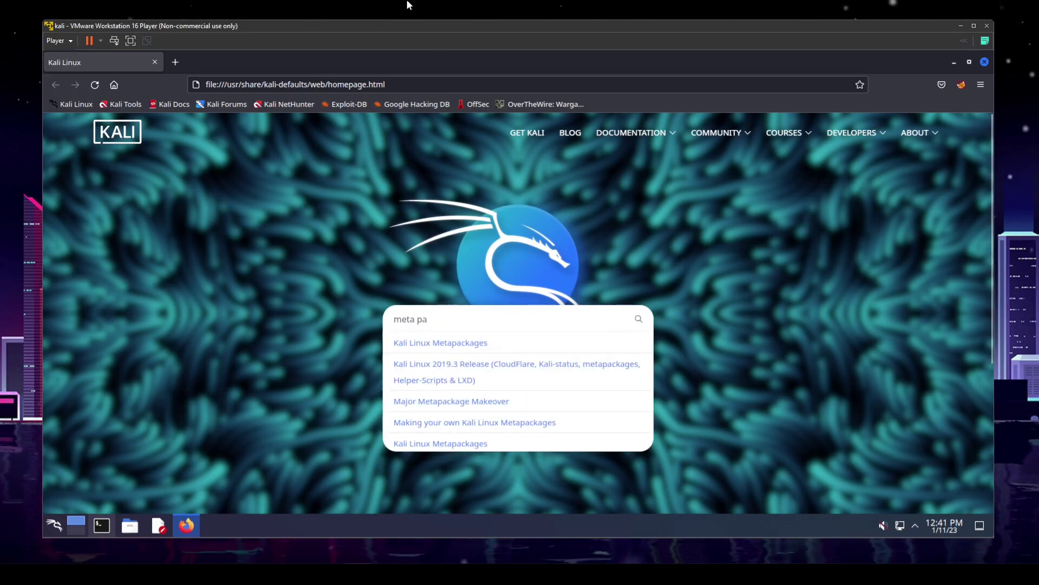
key("Down")
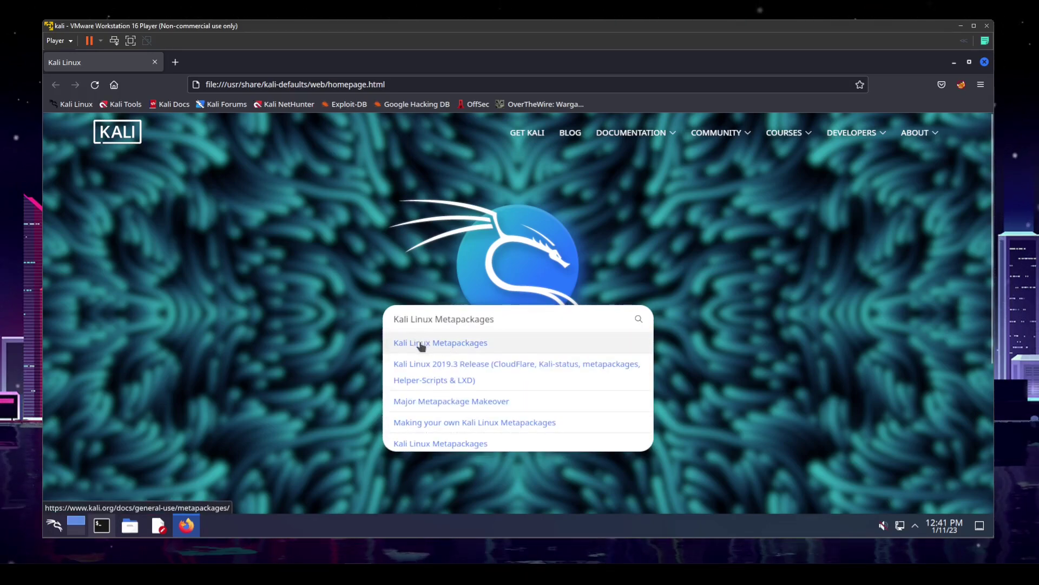
Open the Kali Linux Metapackages page and scroll to the desktop environment metapackage lines
left_click(425, 347)
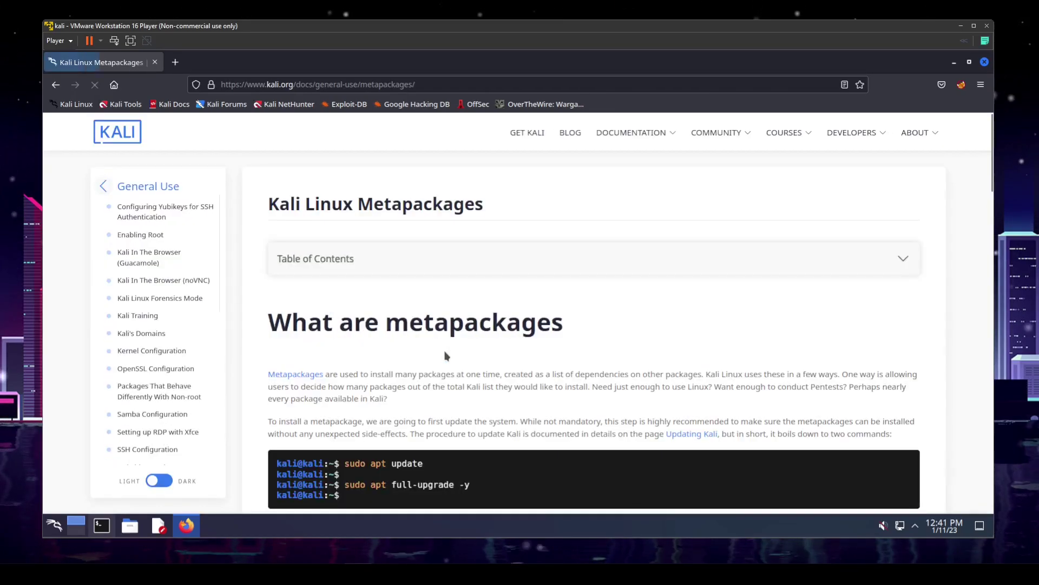
scroll(460, 348, "down", 3)
scroll(461, 348, "down", 13)
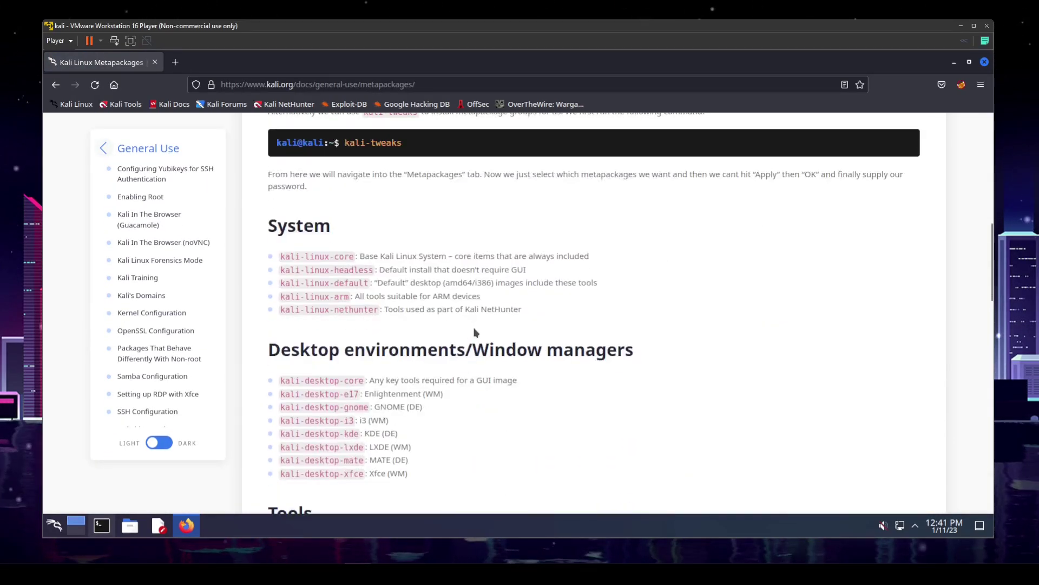
left_click_drag(289, 216, 595, 216)
left_click_drag(432, 345, 289, 232)
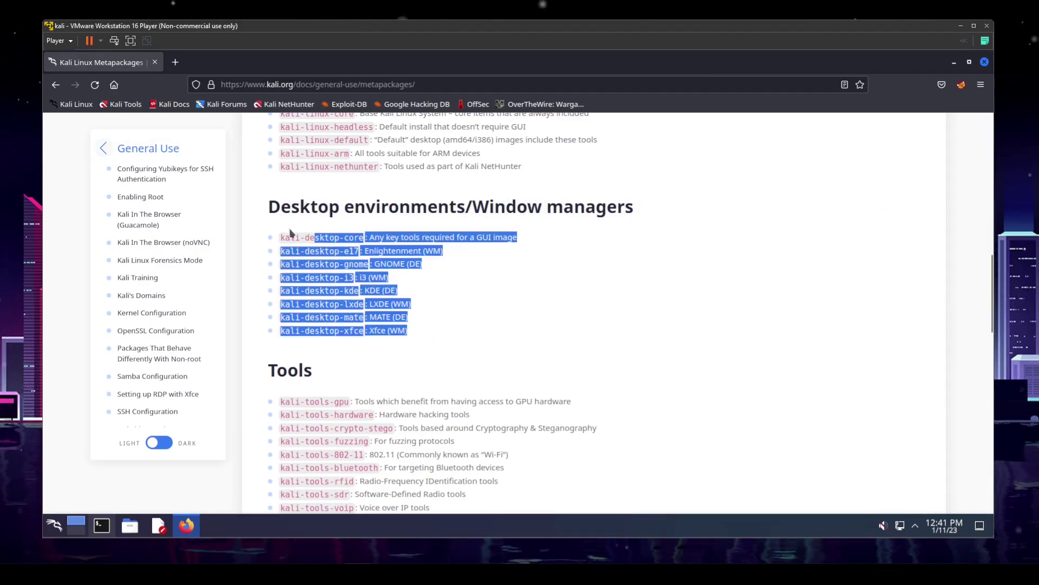
left_click(554, 305)
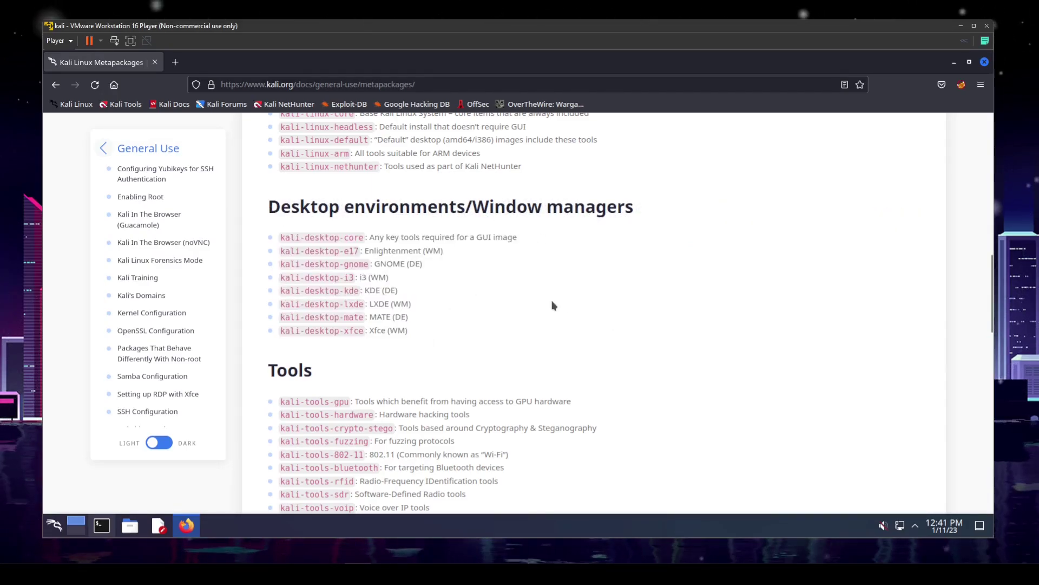
Highlight 'DE' in GNOME (DE), the eight kali-desktop metapackage lines, and 'WM' in i3 (WM)
double_click(416, 265)
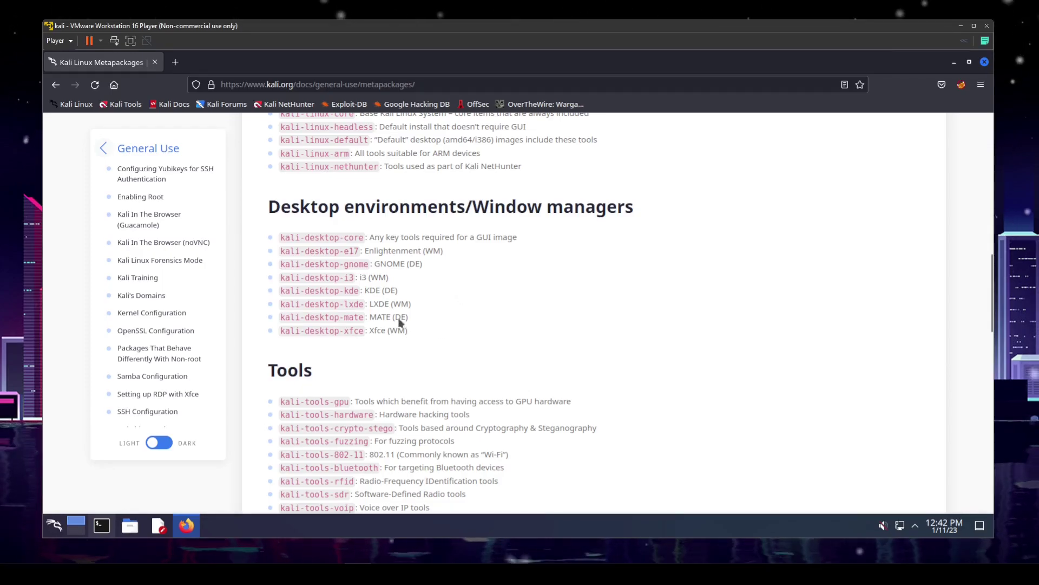
left_click_drag(422, 337, 272, 227)
left_click(457, 295)
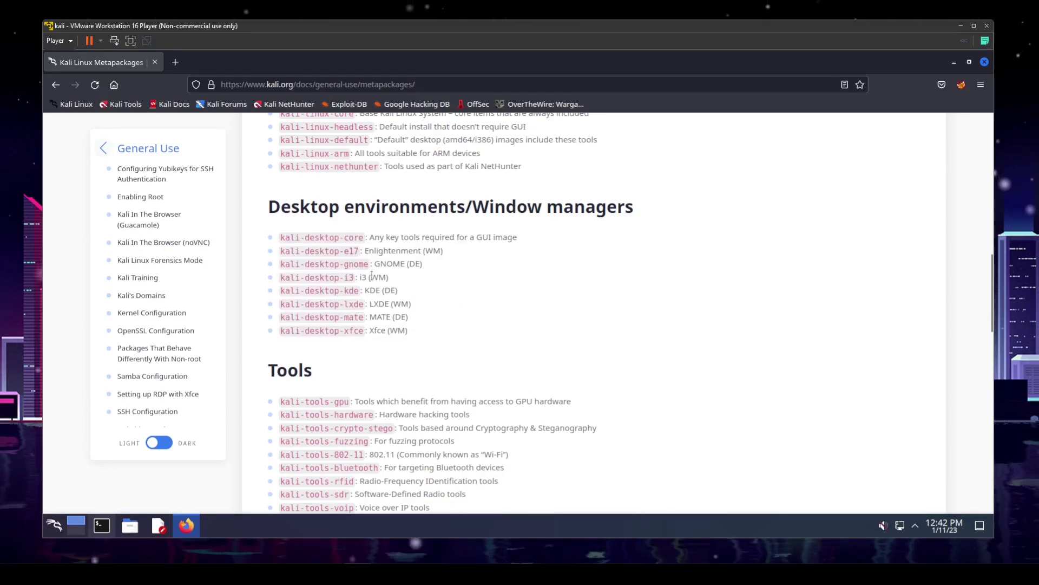
double_click(379, 277)
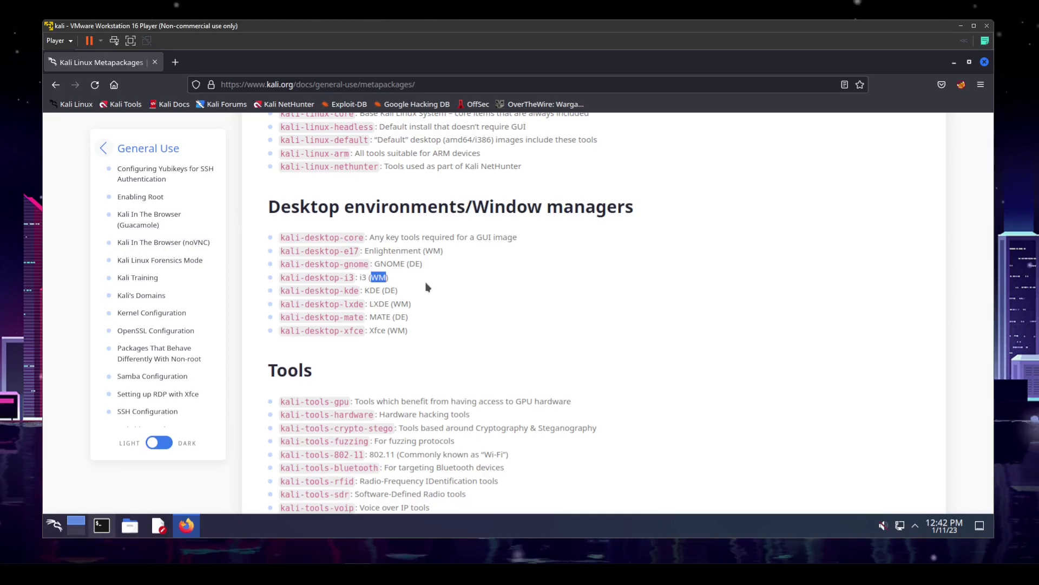
left_click(443, 320)
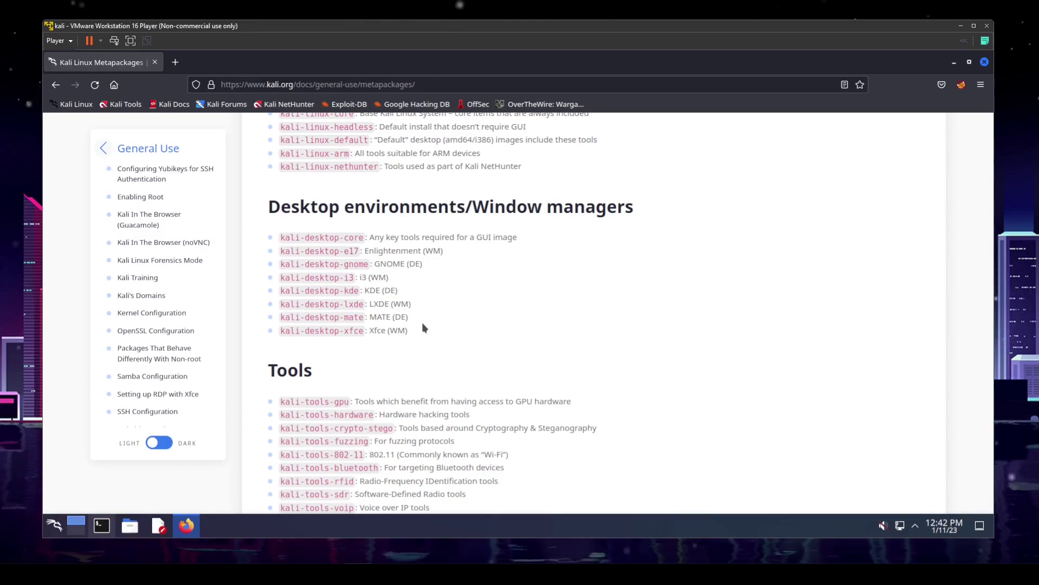
left_click(951, 63)
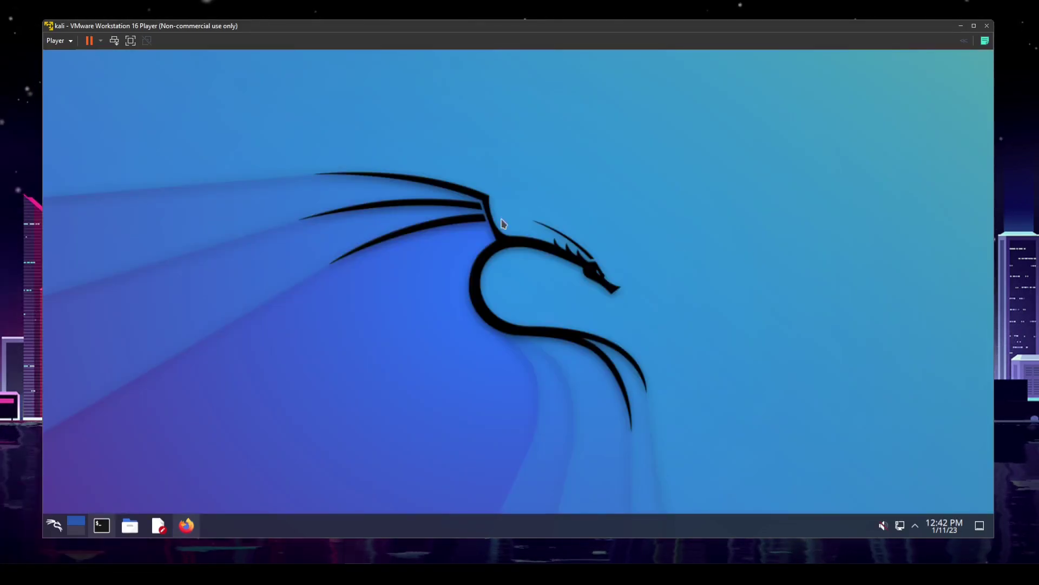